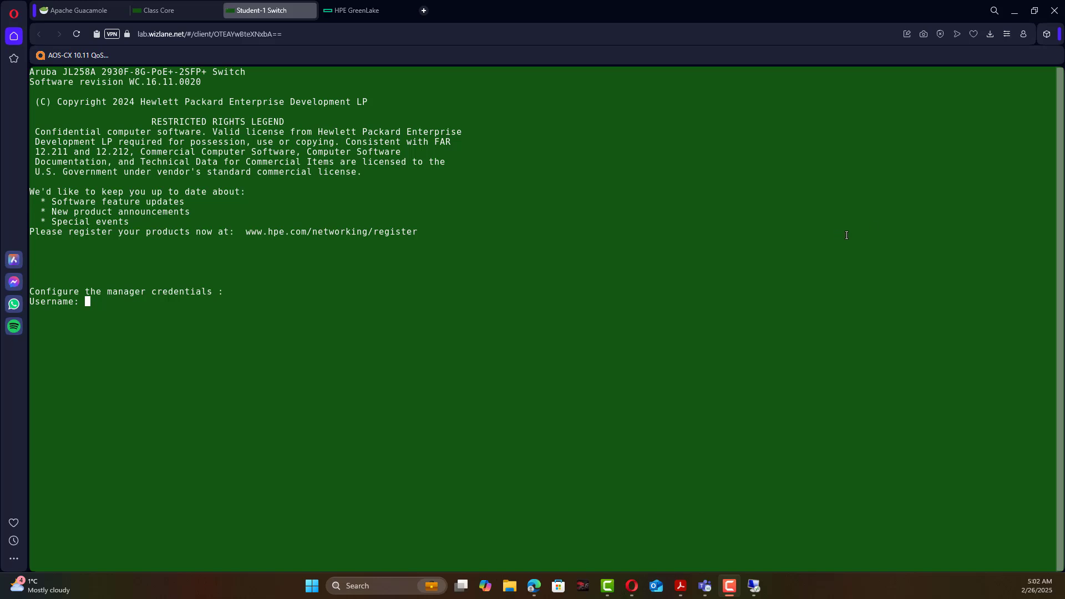
# Enter admin as the manager username and set a new manager password.
pyautogui.moveTo(846, 232); pyautogui.dragTo(850, 242)
pyautogui.write('dmin')
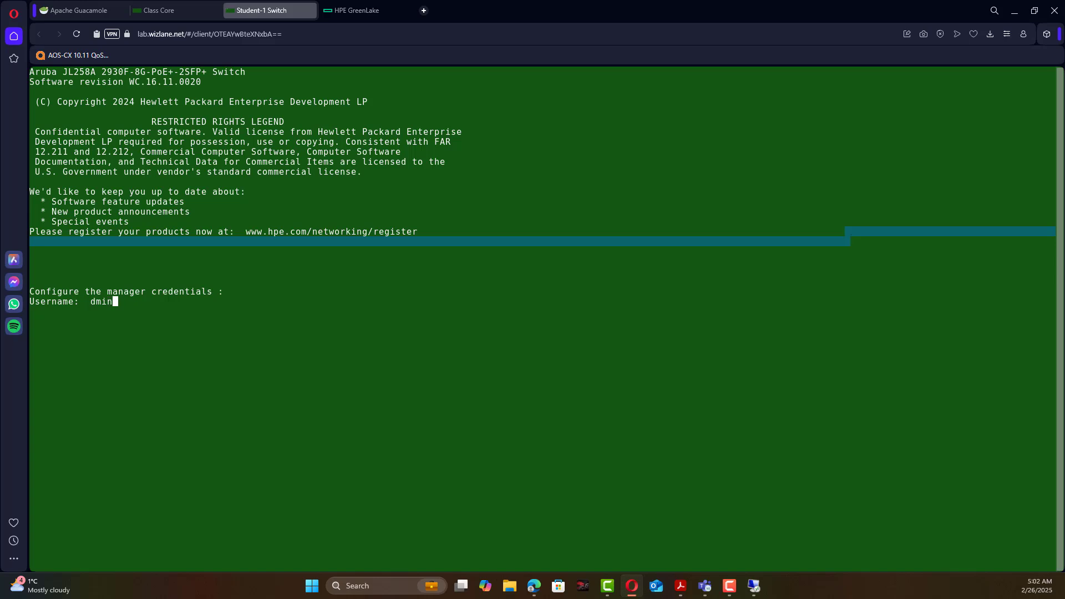
pyautogui.press('BackSpace')
pyautogui.press('BackSpace')
pyautogui.press('BackSpace')
pyautogui.press('BackSpace')
pyautogui.press('BackSpace')
pyautogui.write('admin')
pyautogui.press('Return')
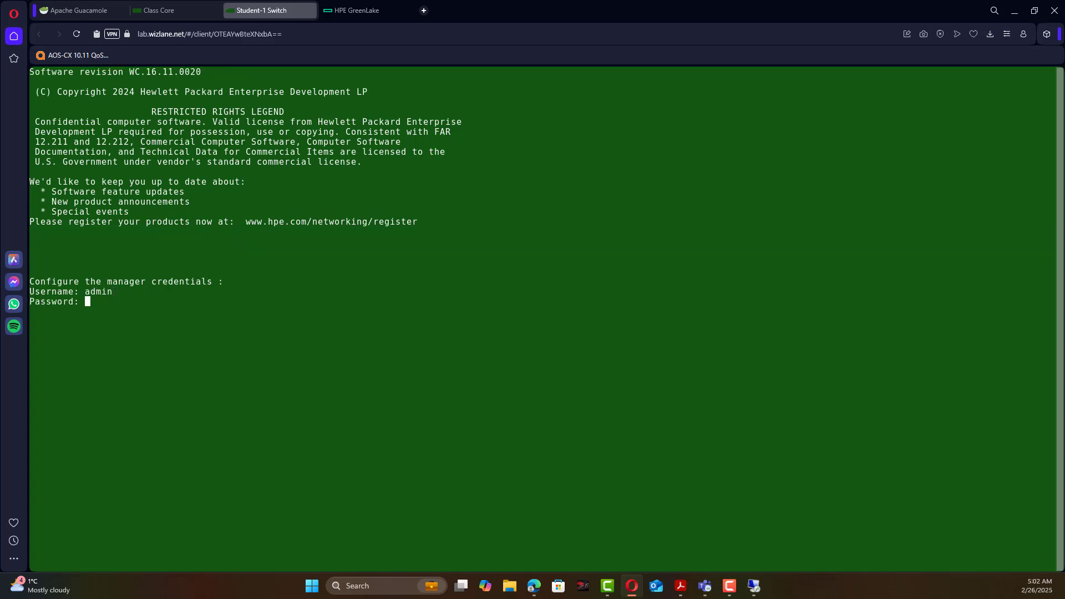
pyautogui.press('Return')
# Confirm the password to log in and list the VLANs, noting the DEFAULT VLAN.
pyautogui.press('Return')
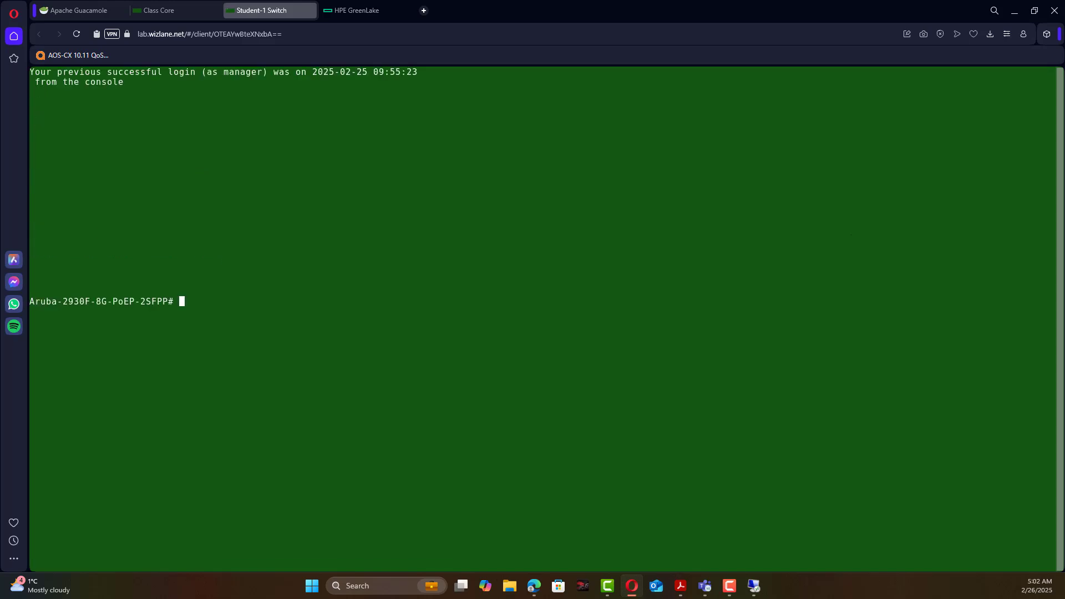
pyautogui.write('sho vl')
pyautogui.press('Tab')
pyautogui.press('Return')
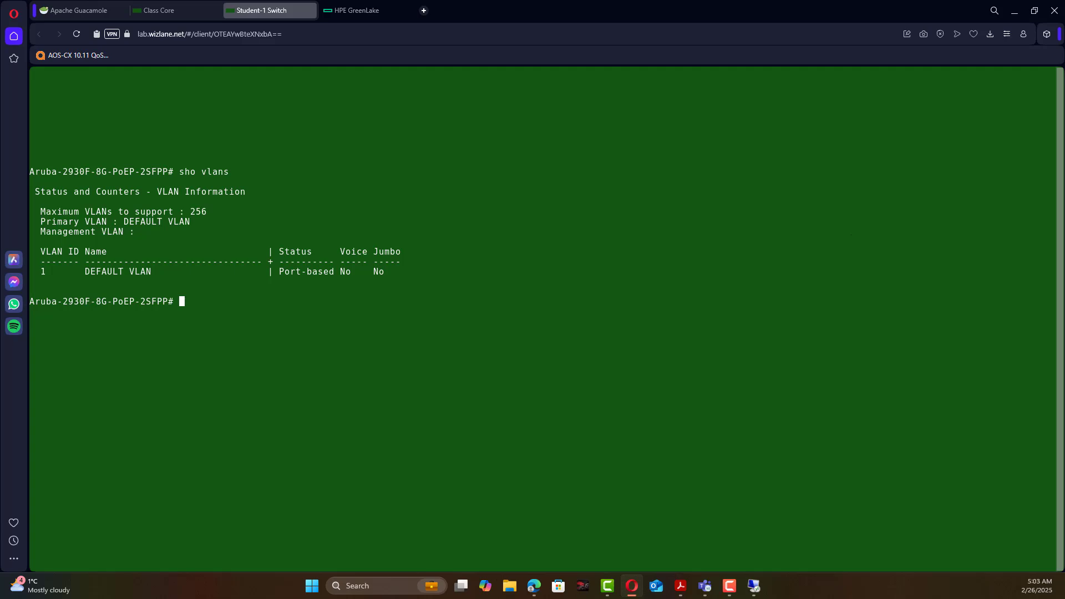
pyautogui.moveTo(85, 271); pyautogui.dragTo(153, 269)
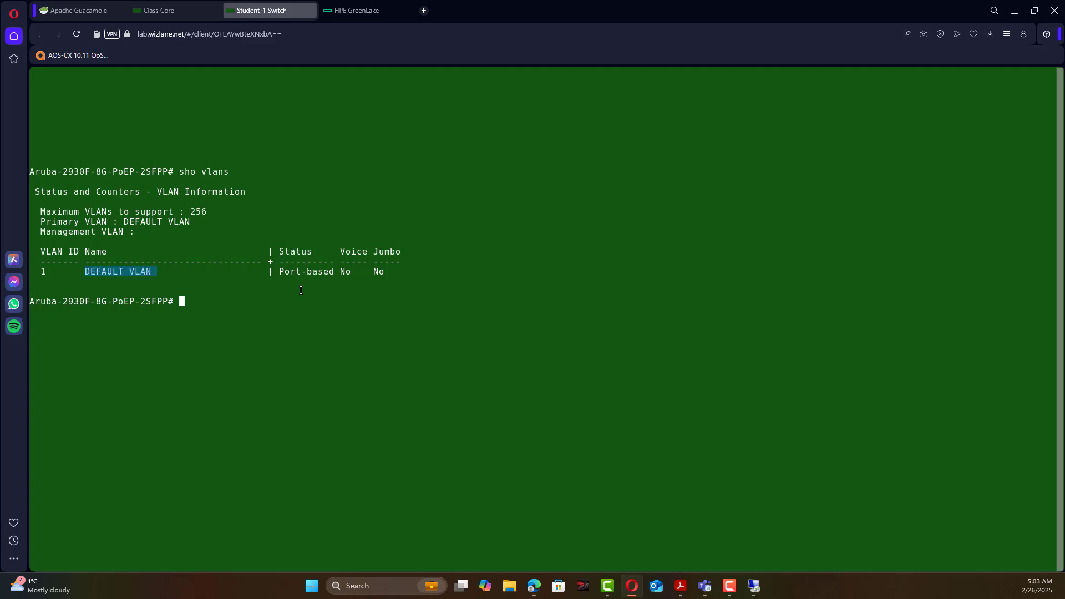
pyautogui.click(283, 301)
# Show the IP settings: DEFAULT VLAN (ID 1) uses DHCP/Bootp with no address yet.
pyautogui.write('sho ')
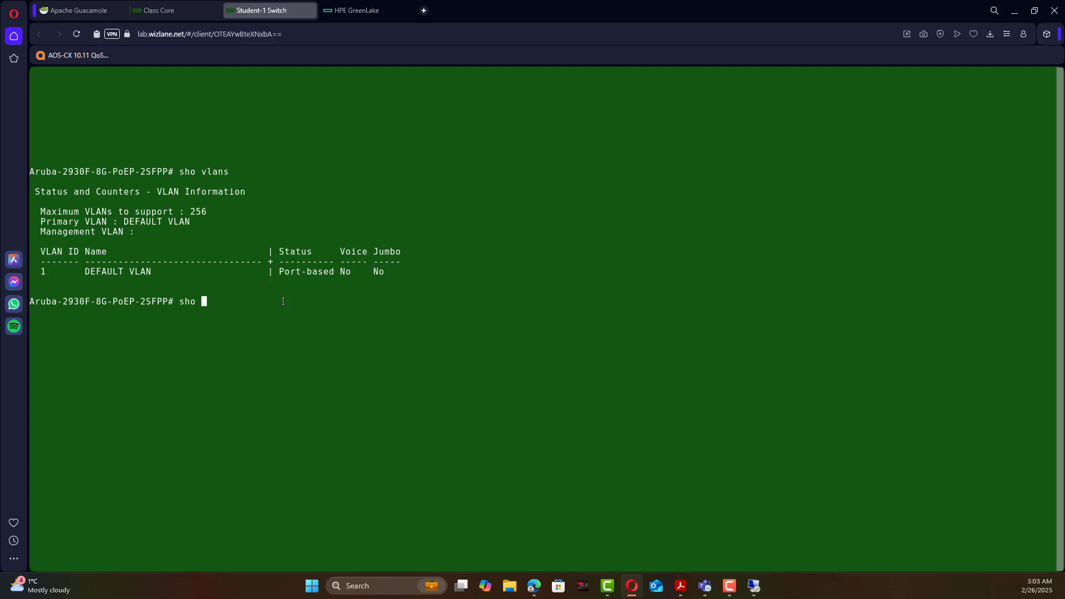
pyautogui.write('ip')
pyautogui.press('Return')
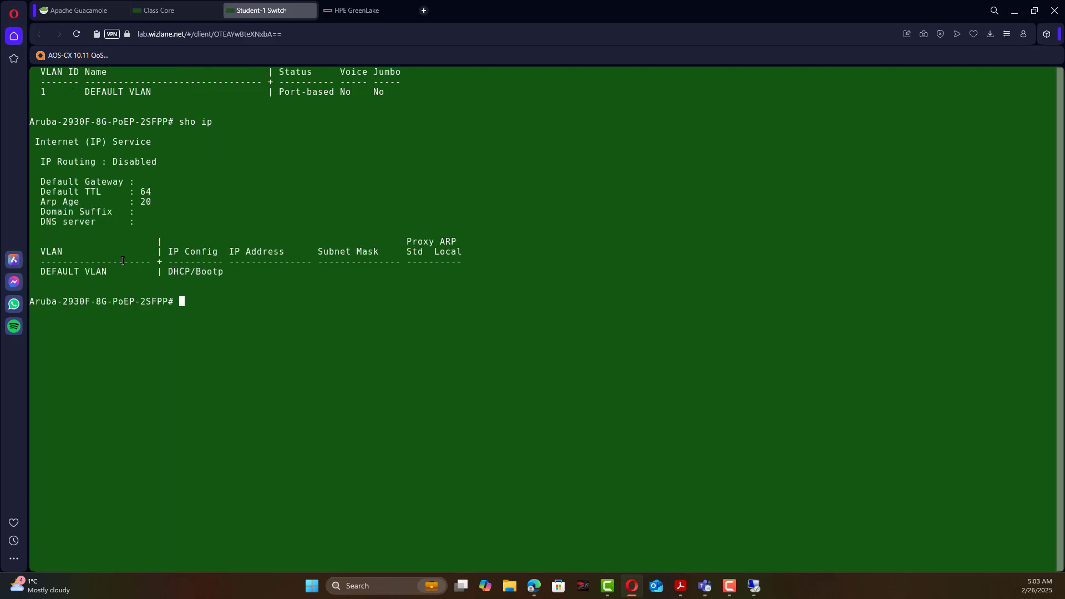
pyautogui.moveTo(114, 271); pyautogui.dragTo(30, 272)
pyautogui.moveTo(49, 91); pyautogui.dragTo(36, 91)
pyautogui.moveTo(229, 271); pyautogui.dragTo(170, 272)
pyautogui.write('sho ')
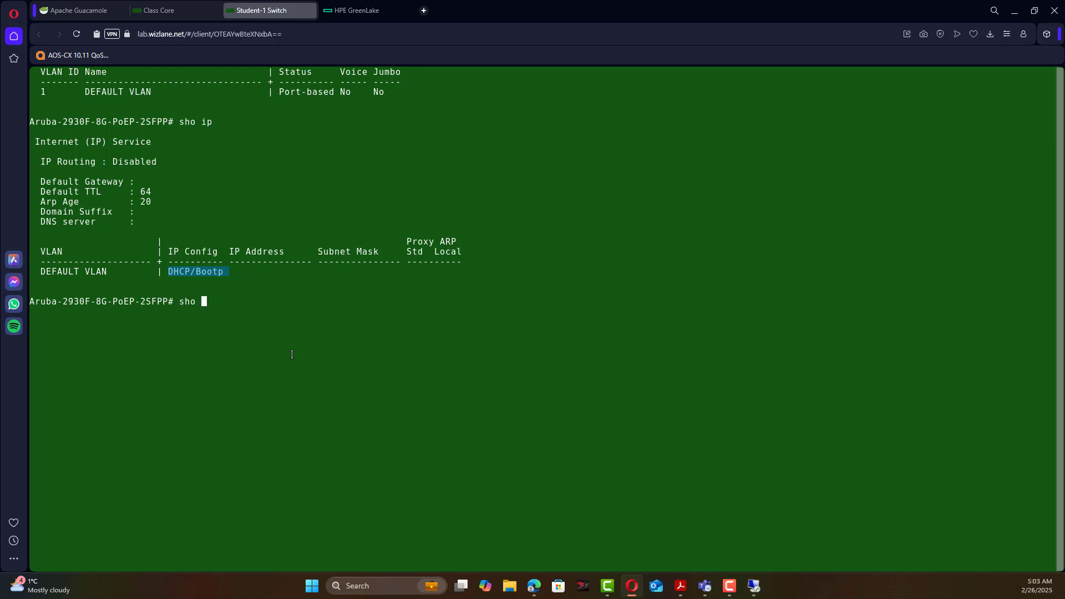
pyautogui.write('inter brief')
# List port status showing port 7 Down, then enable interface 1 on the ClassCore switch.
pyautogui.press('Return')
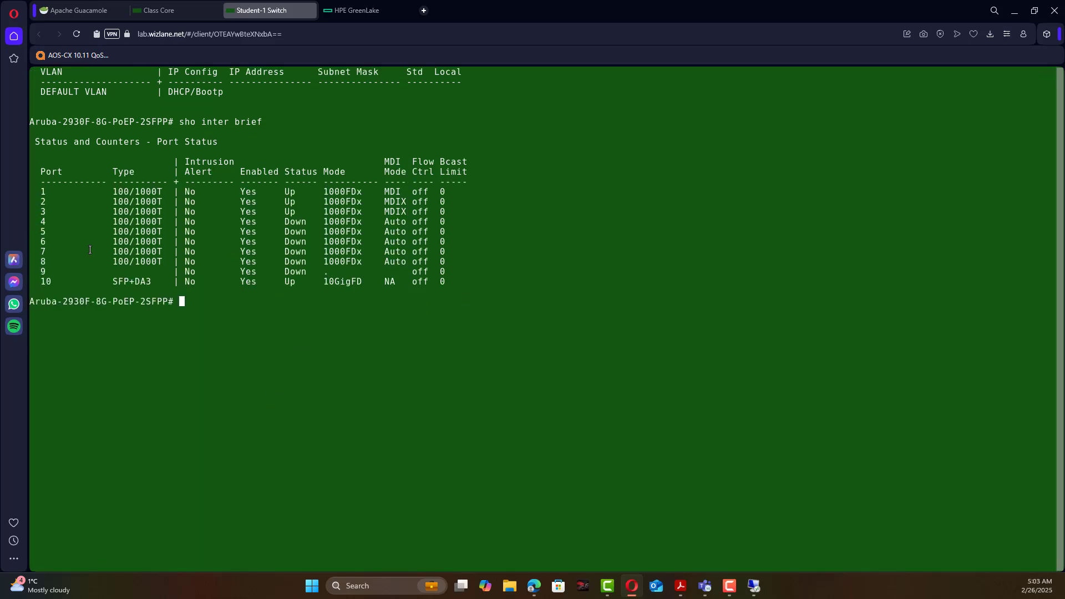
pyautogui.moveTo(41, 251); pyautogui.dragTo(463, 251)
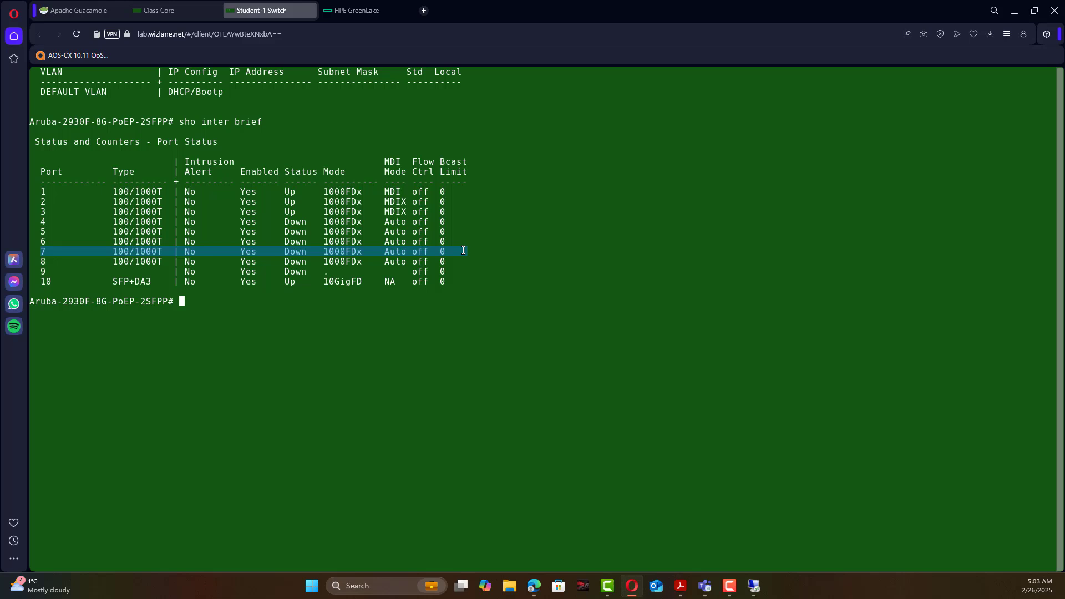
pyautogui.click(185, 14)
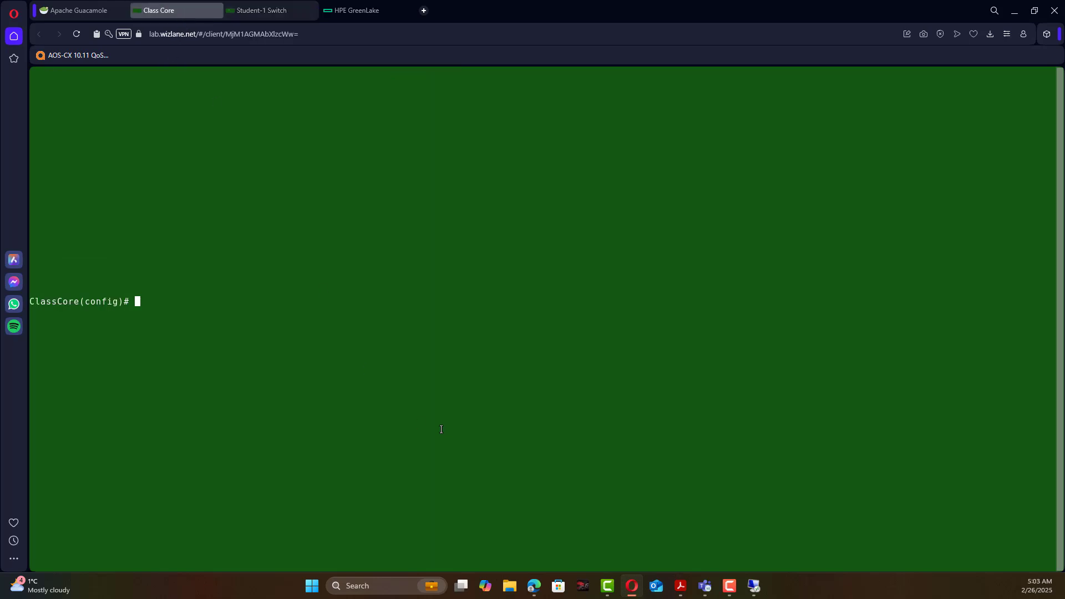
pyautogui.write('inter 1 en')
pyautogui.press('Tab')
pyautogui.write('a')
pyautogui.press('Tab')
pyautogui.press('Return')
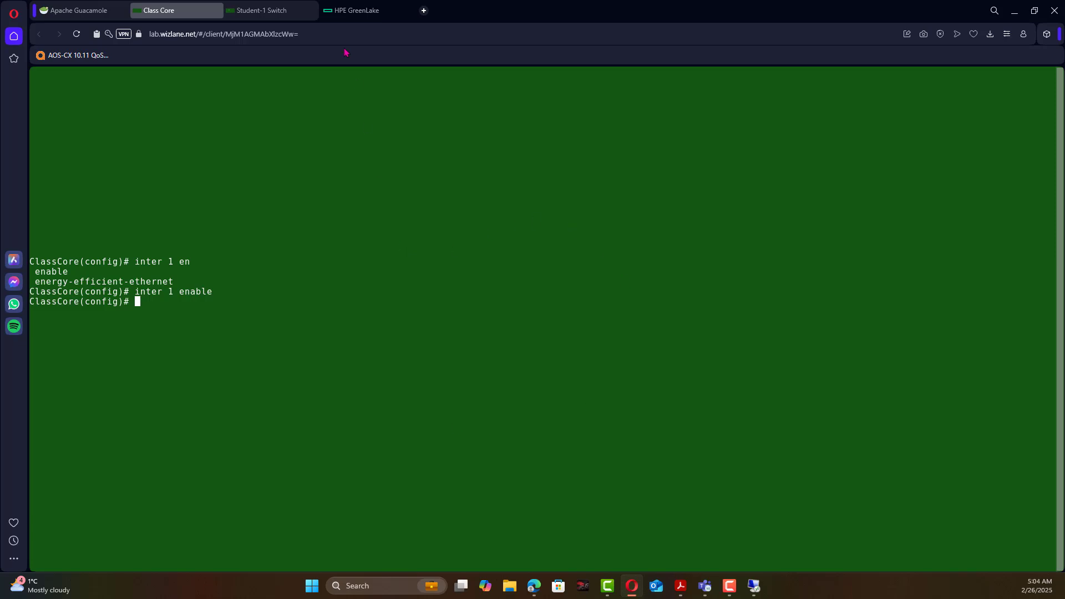
# Rerun 'show interfaces brief' on the 2930F to confirm port 7 is now Up.
pyautogui.click(272, 13)
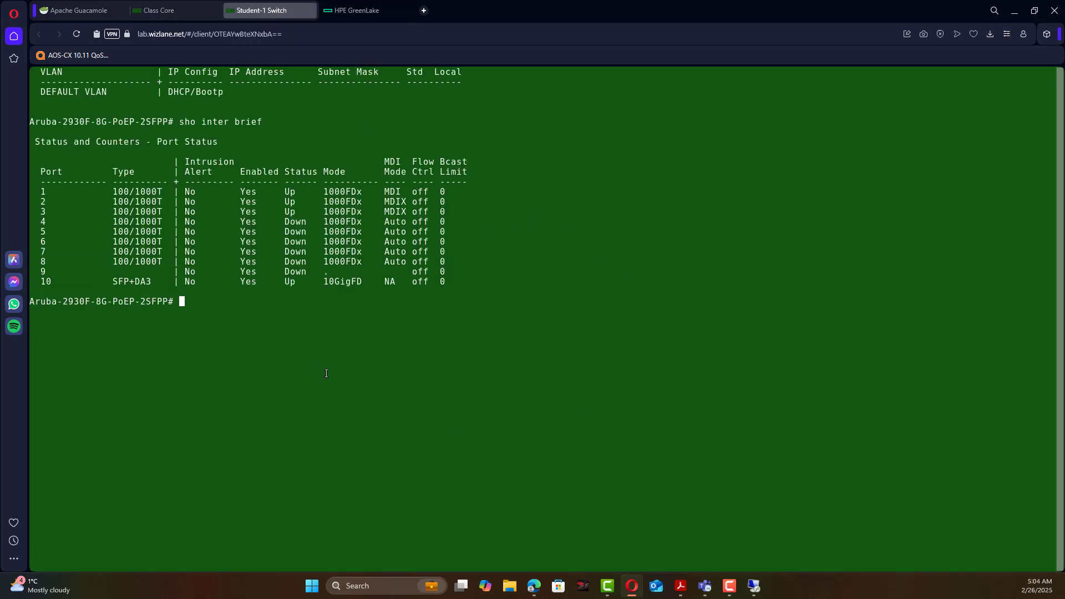
pyautogui.press('Up')
pyautogui.press('Return')
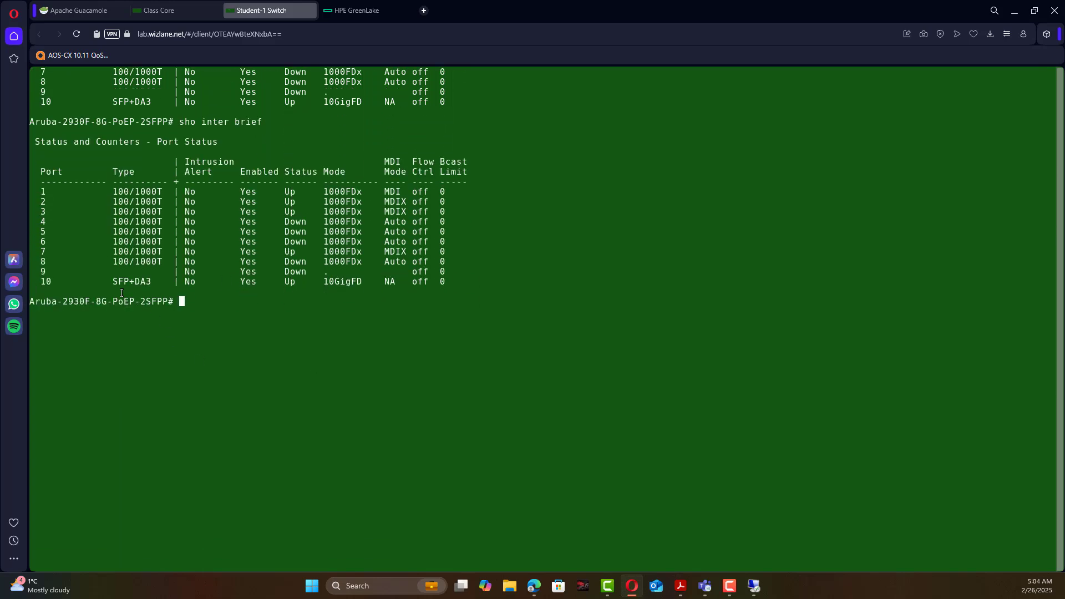
pyautogui.moveTo(36, 251); pyautogui.dragTo(317, 255)
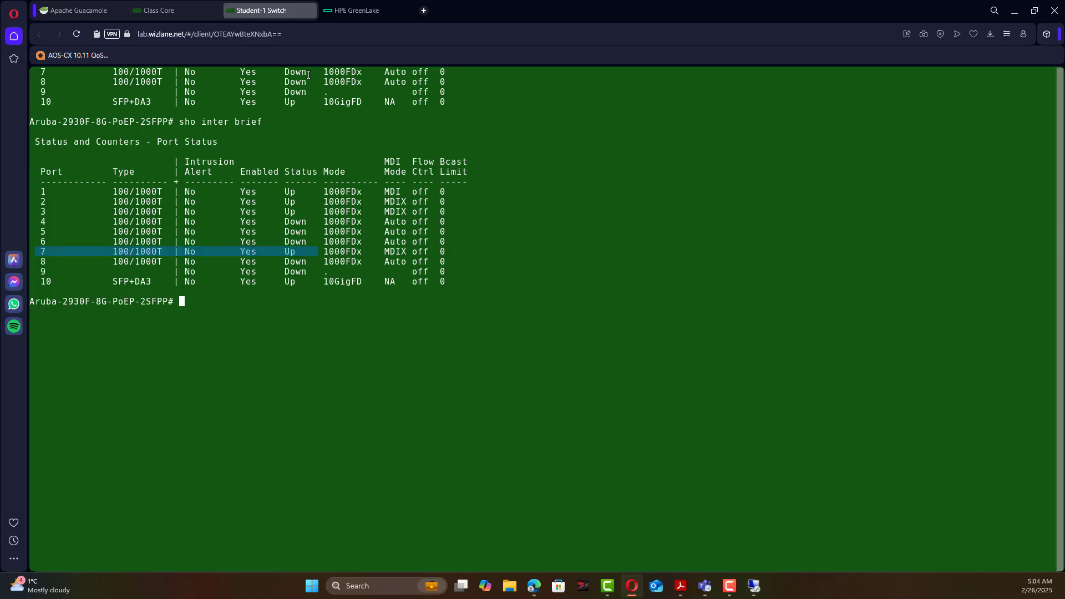
pyautogui.moveTo(311, 72); pyautogui.dragTo(283, 72)
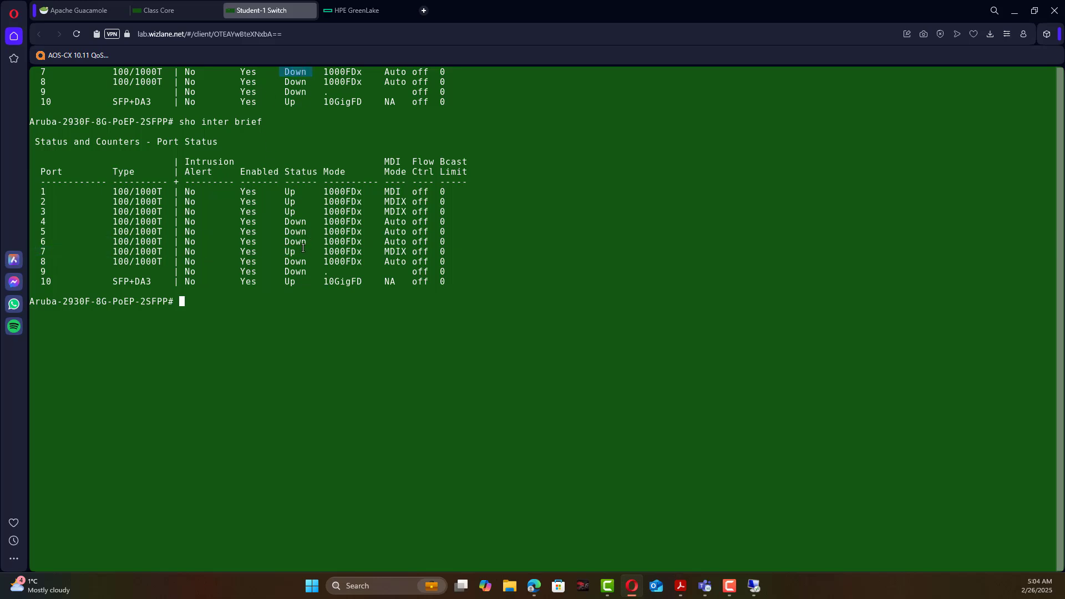
pyautogui.moveTo(303, 248); pyautogui.dragTo(283, 251)
pyautogui.press('F10')
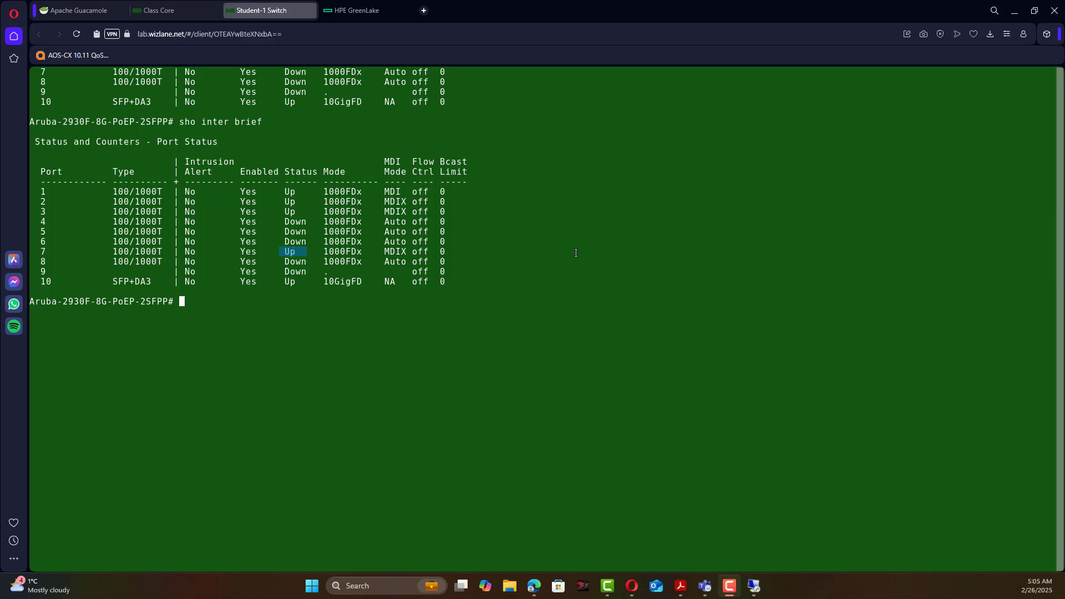
pyautogui.click(577, 253)
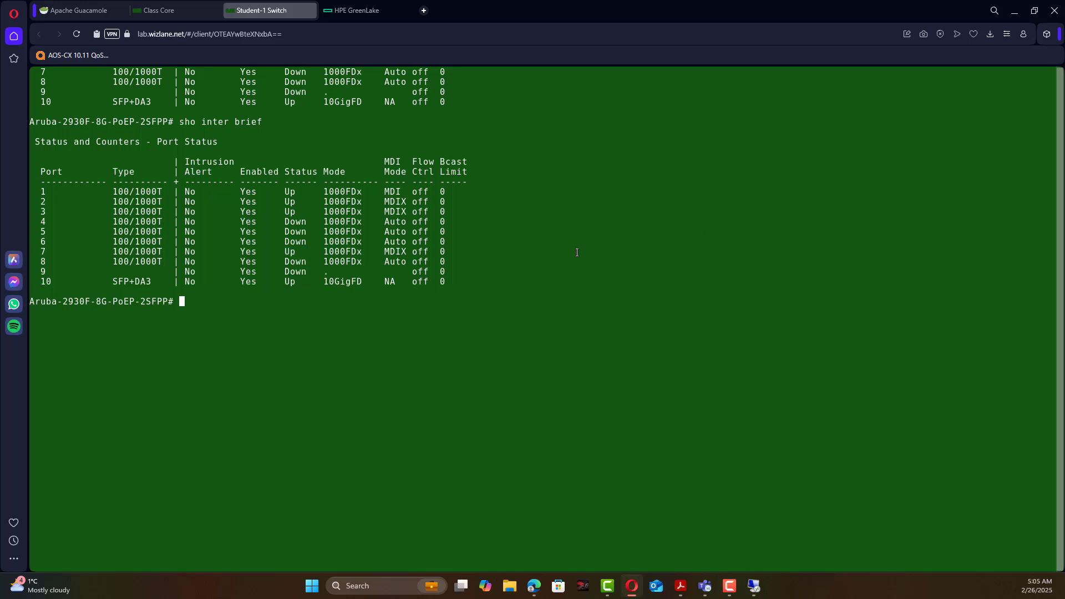
# Check 'show ip' twice and 'show system', noting the switch's base MAC address.
pyautogui.write('sho ip')
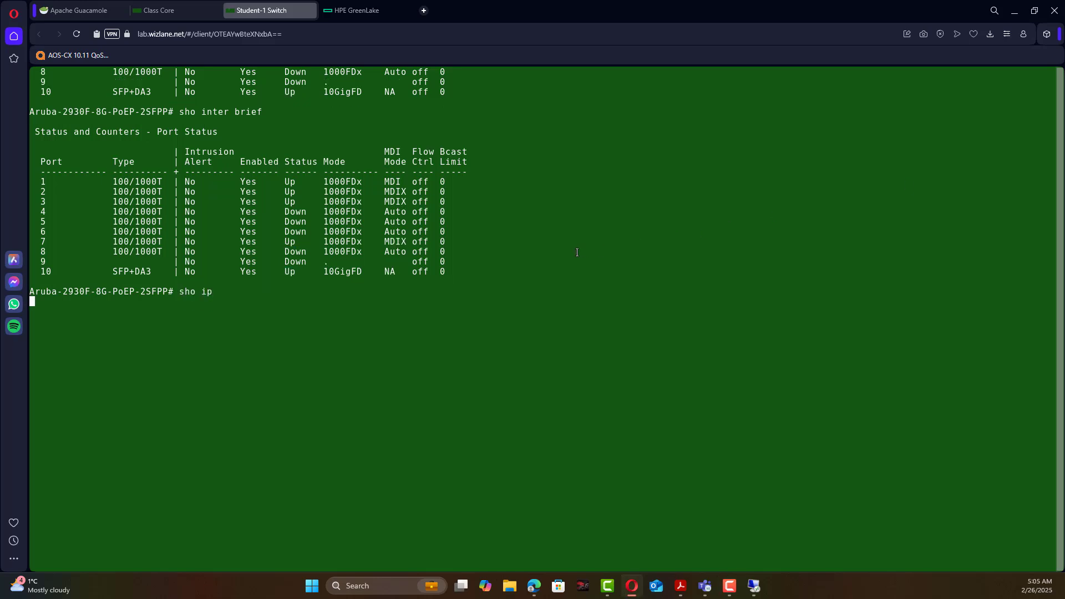
pyautogui.press('Return')
pyautogui.write('sho ip')
pyautogui.press('Return')
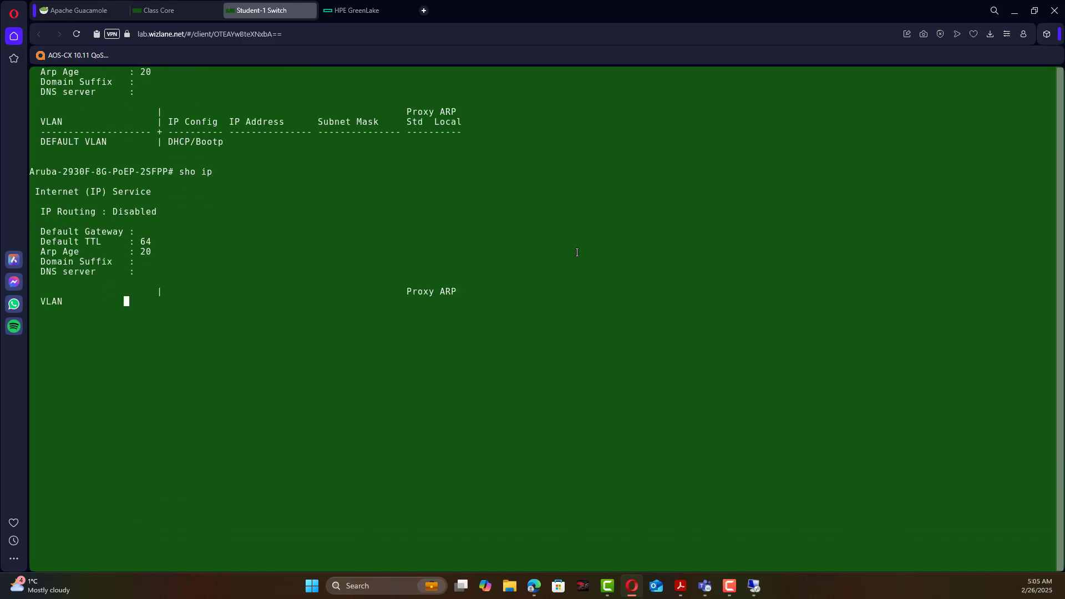
pyautogui.write('sho ')
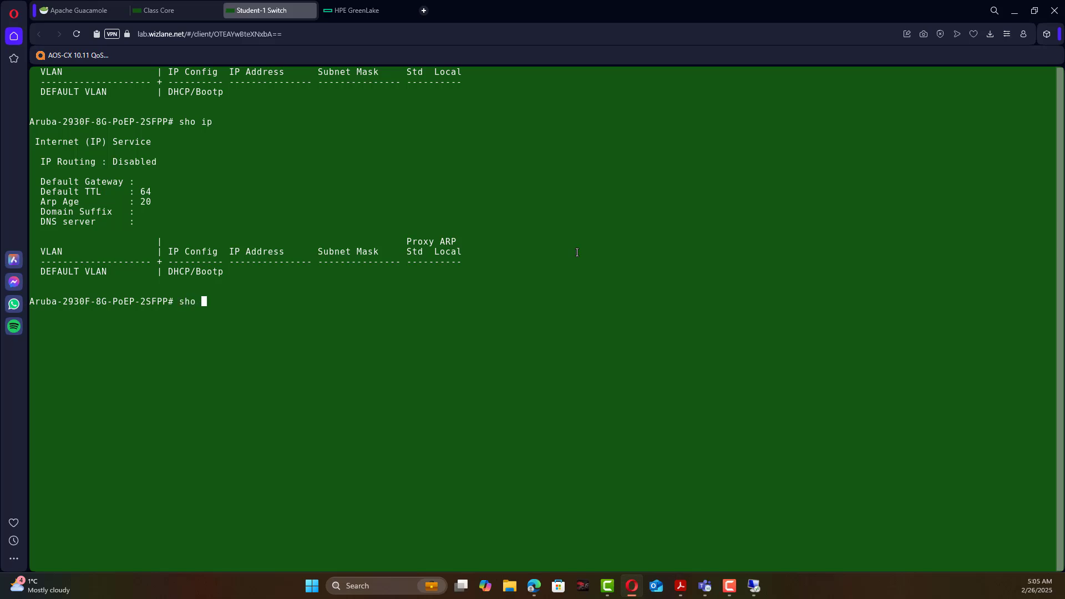
pyautogui.write('system')
pyautogui.press('Return')
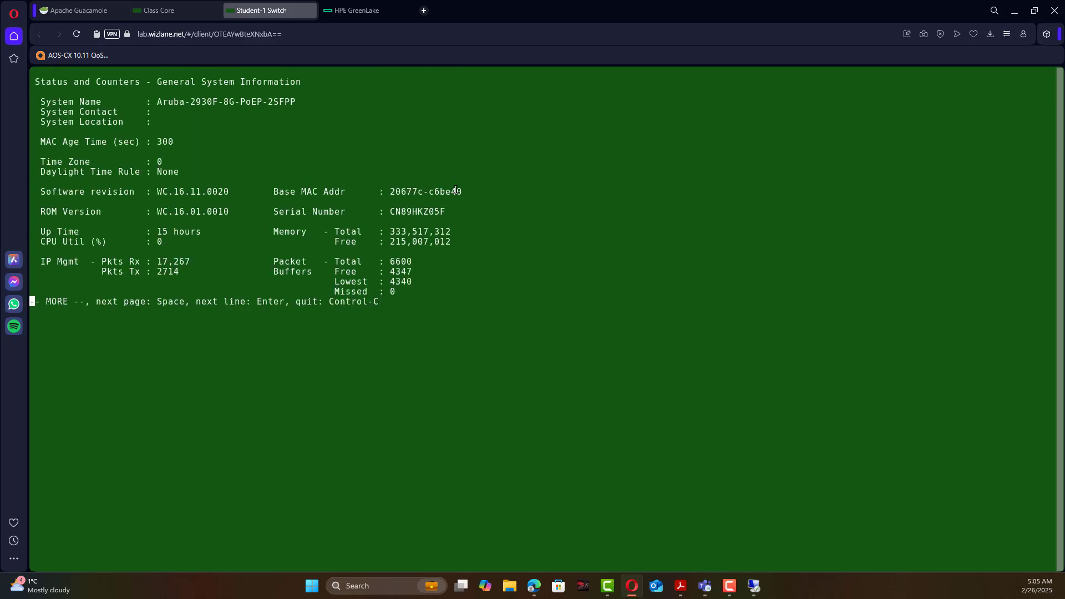
pyautogui.moveTo(467, 191); pyautogui.dragTo(400, 190)
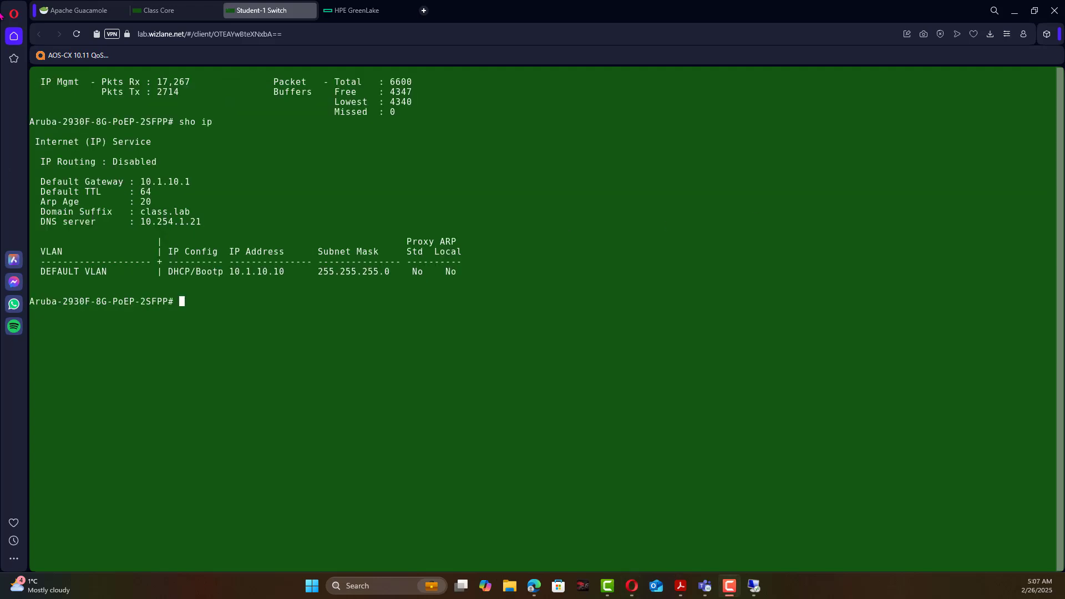
pyautogui.click(210, 248)
# Confirm DHCP address 10.1.10.10, ping google.com successfully, and note DNS server 10.254.1.21.
pyautogui.moveTo(286, 272); pyautogui.dragTo(243, 271)
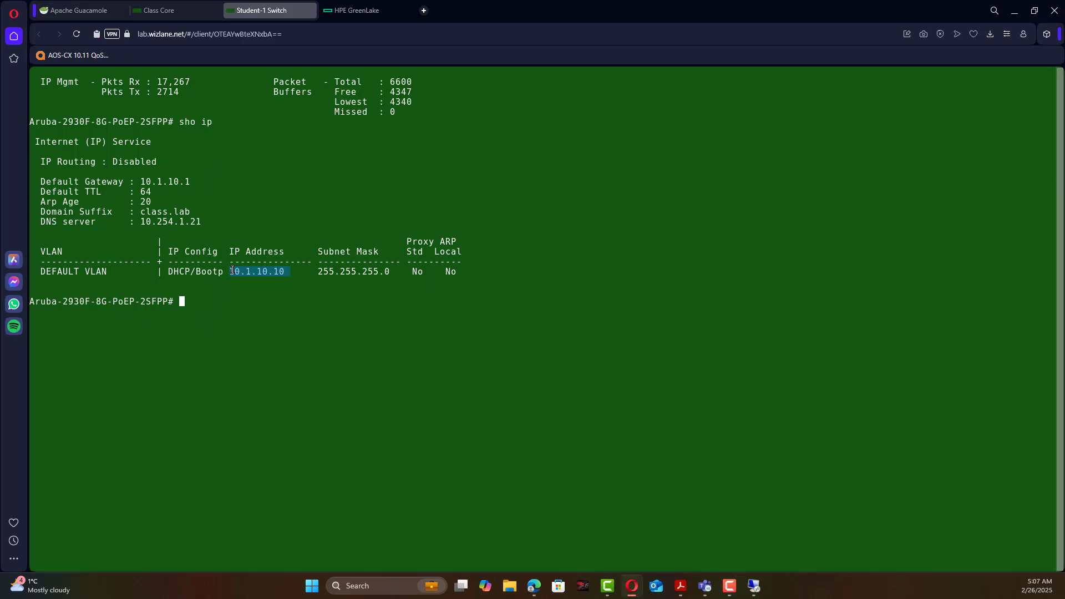
pyautogui.click(271, 326)
pyautogui.write('ping google.com')
pyautogui.press('Return')
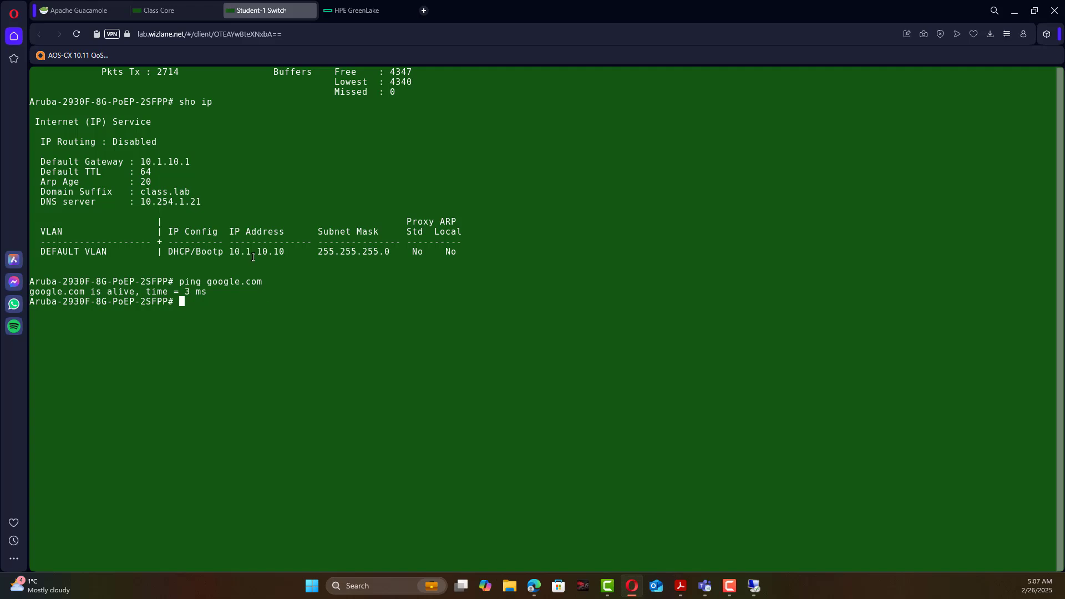
pyautogui.moveTo(204, 201); pyautogui.dragTo(142, 200)
pyautogui.click(313, 316)
pyautogui.write('sho ip')
pyautogui.press('Return')
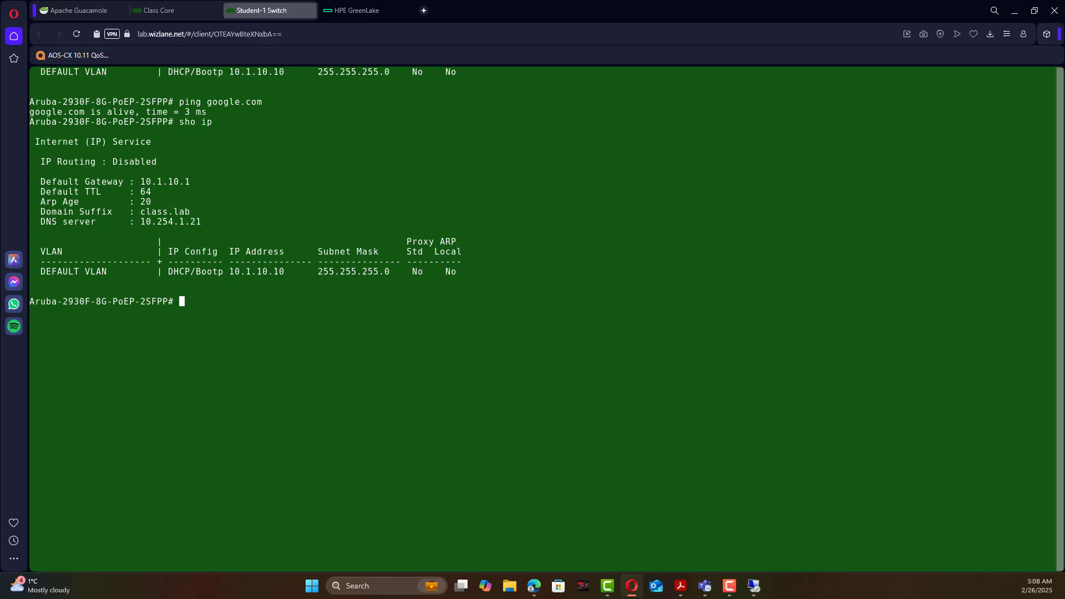
# Open the GreenLake device inventory and filter it by searching for 2930.
pyautogui.click(371, 12)
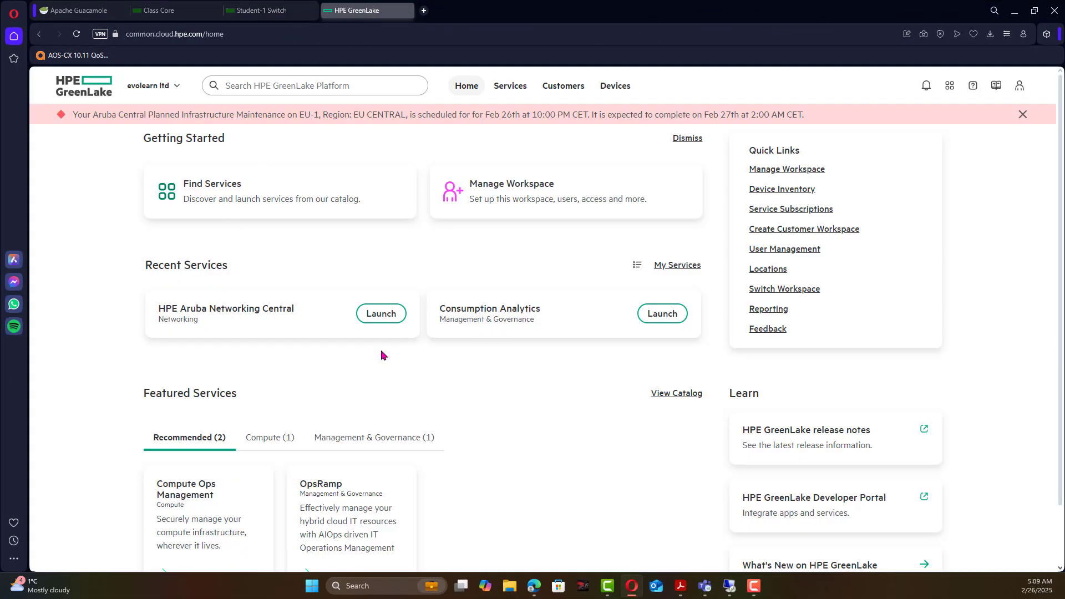
pyautogui.click(619, 88)
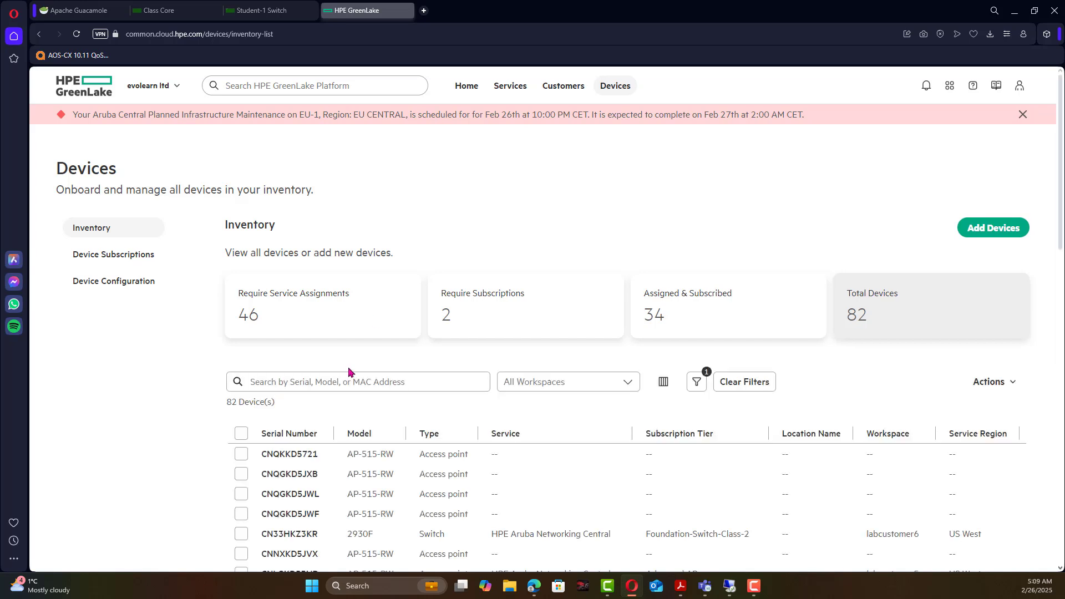
pyautogui.click(360, 383)
pyautogui.write('29')
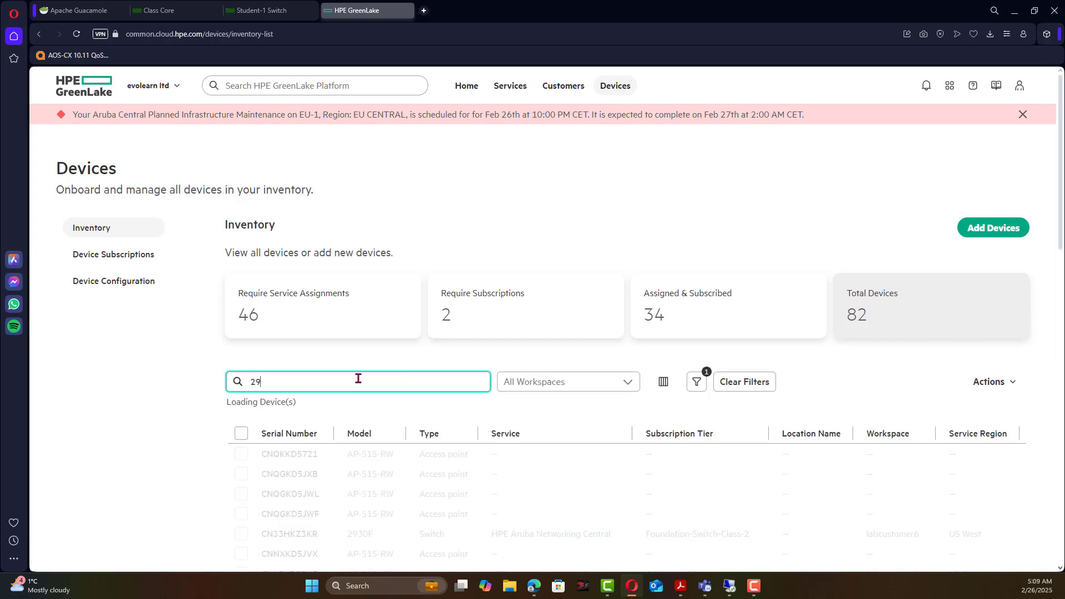
pyautogui.write('30')
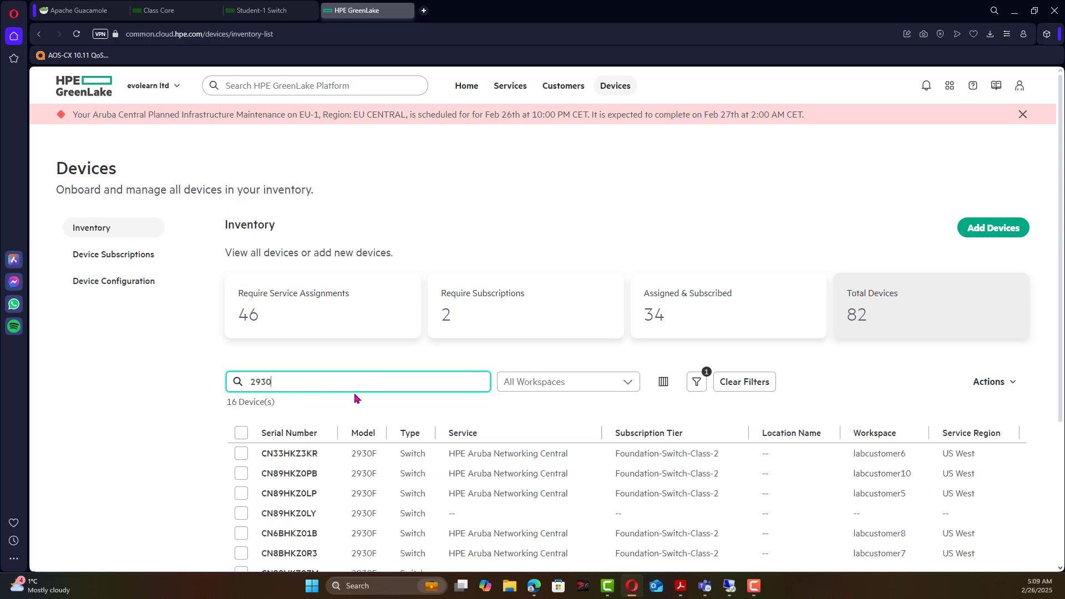
pyautogui.scroll(-2, 370, 403)
pyautogui.scroll(-1, 372, 405)
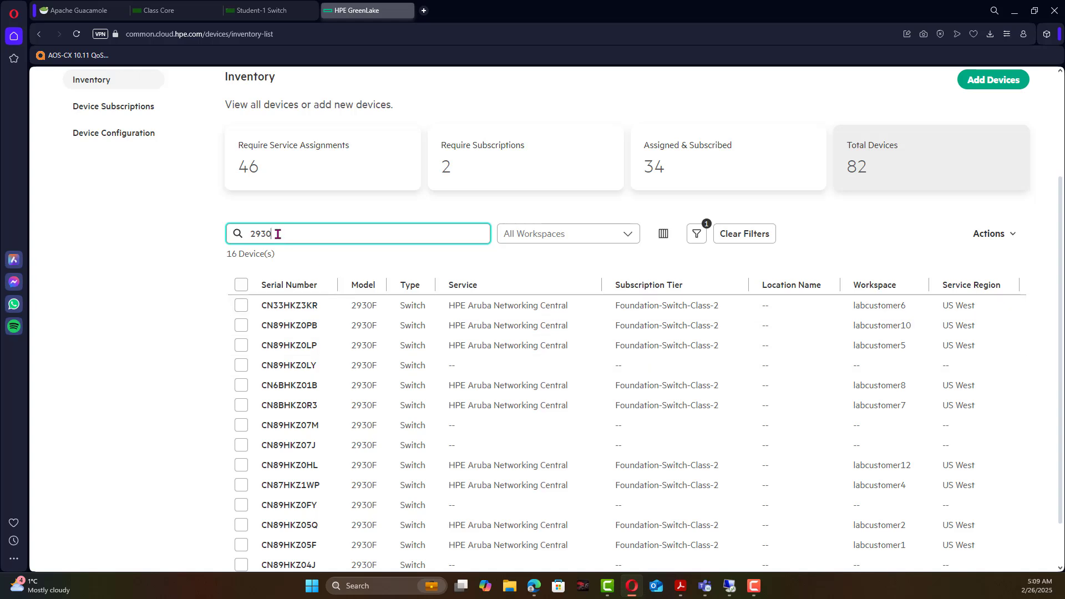
pyautogui.moveTo(277, 234); pyautogui.dragTo(246, 238)
pyautogui.scroll(-1, 358, 400)
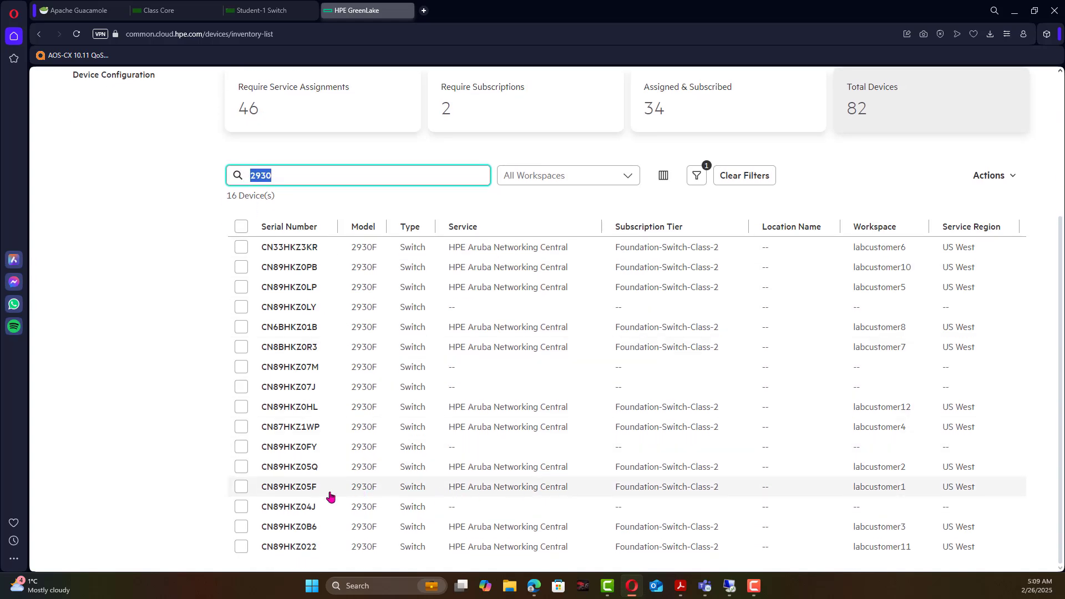
# Open switch CN89HKZ05F's details and highlight its serial number and MAC address.
pyautogui.click(297, 491)
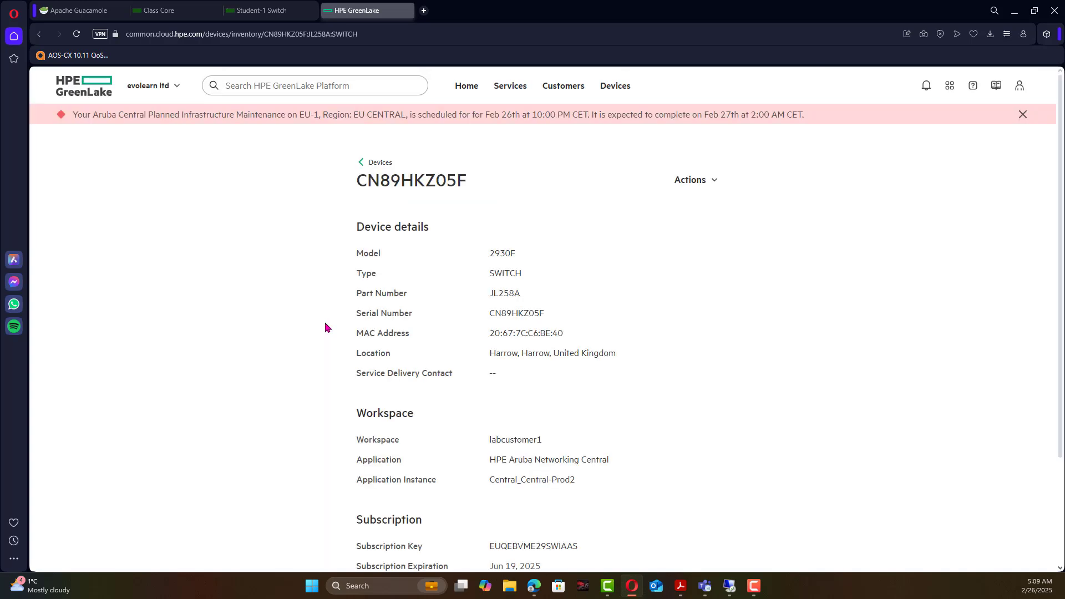
pyautogui.press('F10')
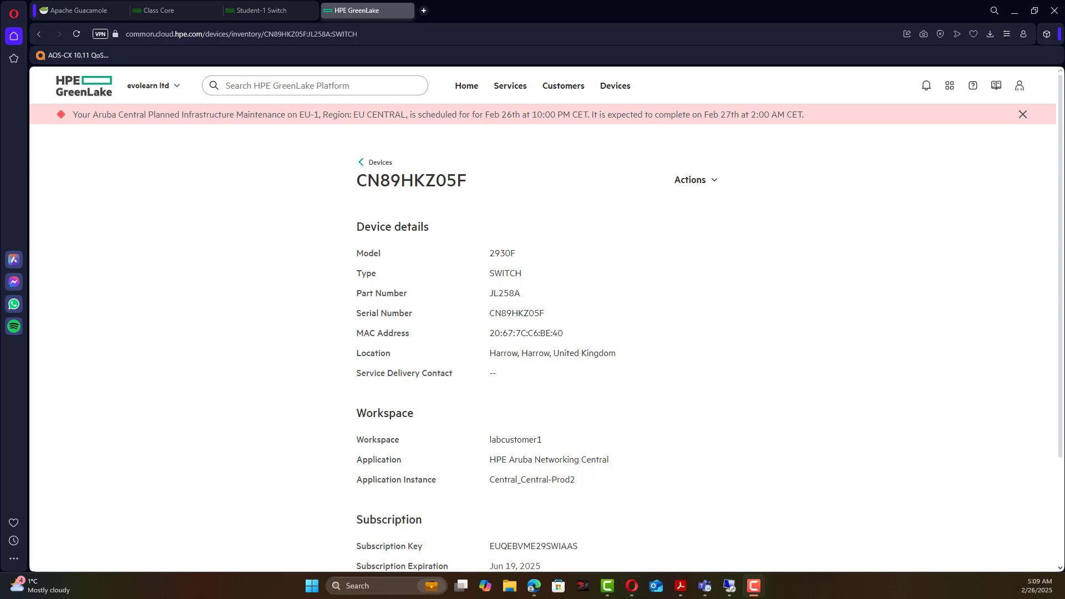
pyautogui.click(491, 308)
pyautogui.moveTo(566, 316); pyautogui.dragTo(487, 309)
pyautogui.moveTo(560, 333); pyautogui.dragTo(487, 334)
# Run 'sho system' on the 2930F and highlight its serial number and base MAC address.
pyautogui.click(261, 10)
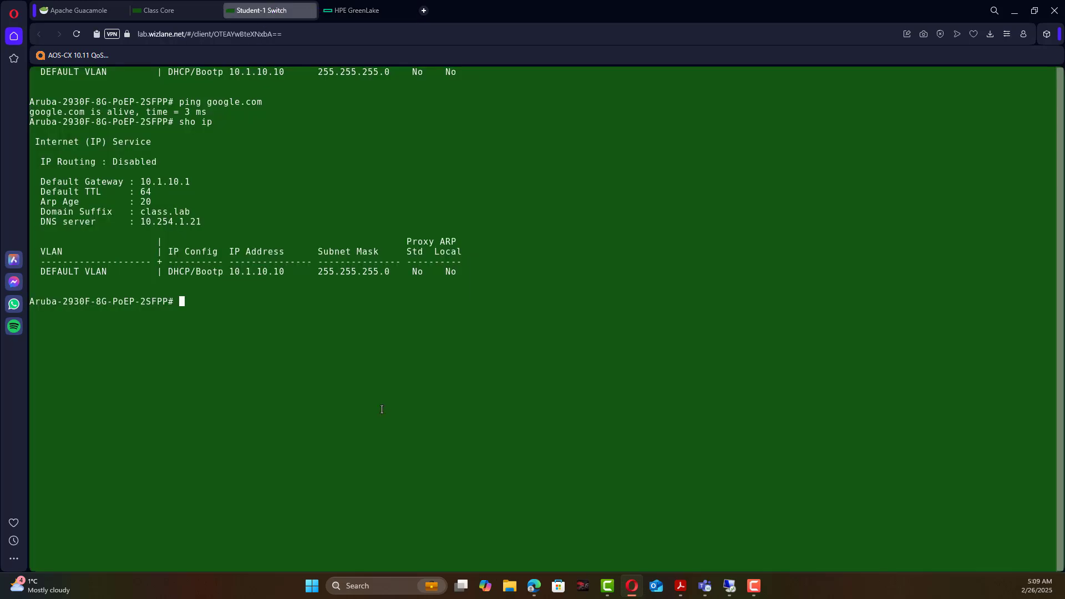
pyautogui.write('sho system')
pyautogui.press('Return')
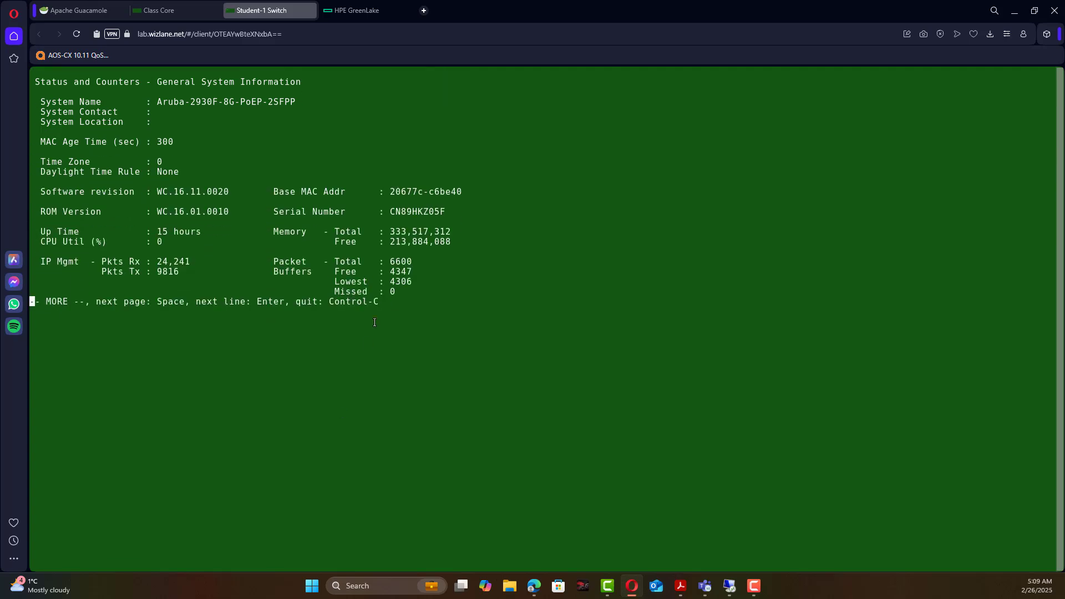
pyautogui.moveTo(442, 211); pyautogui.dragTo(396, 212)
pyautogui.moveTo(460, 194); pyautogui.dragTo(428, 193)
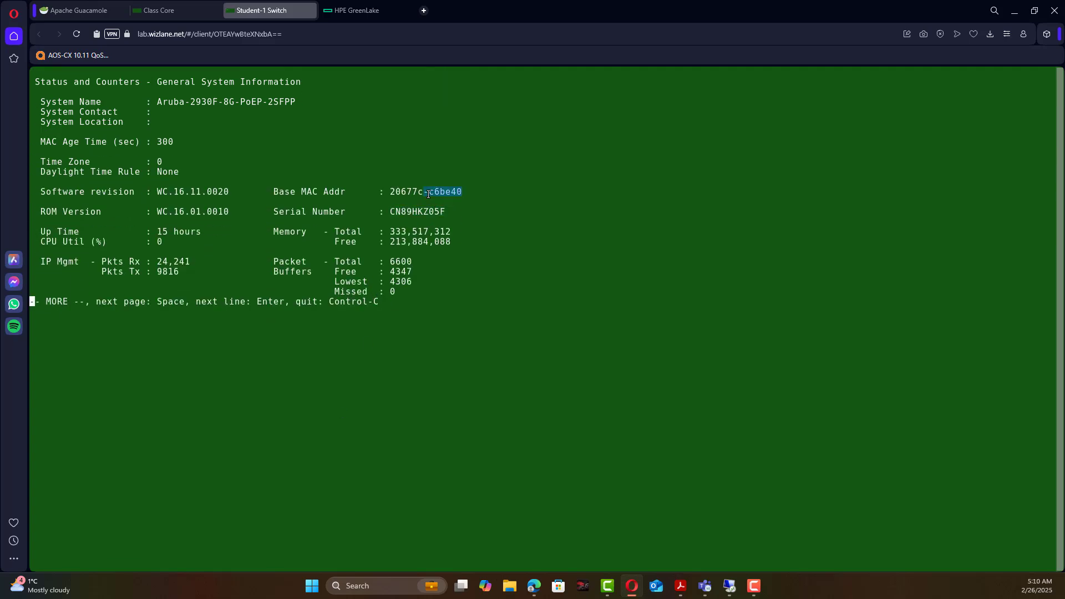
pyautogui.click(388, 11)
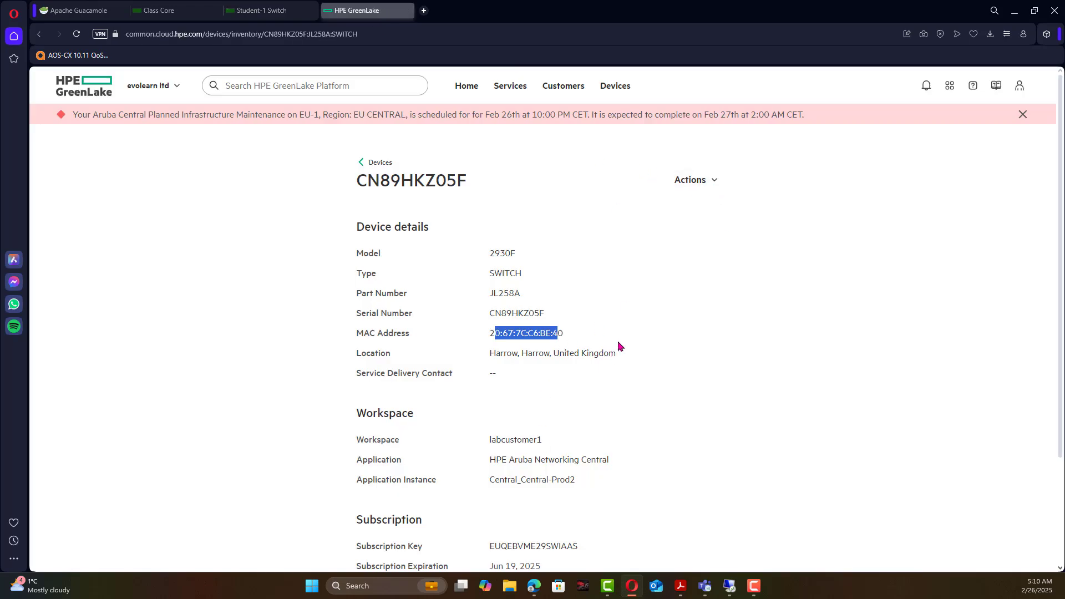
# Open and dismiss the CN89HKZ05F Actions list, then return to the GreenLake Home page.
pyautogui.click(702, 181)
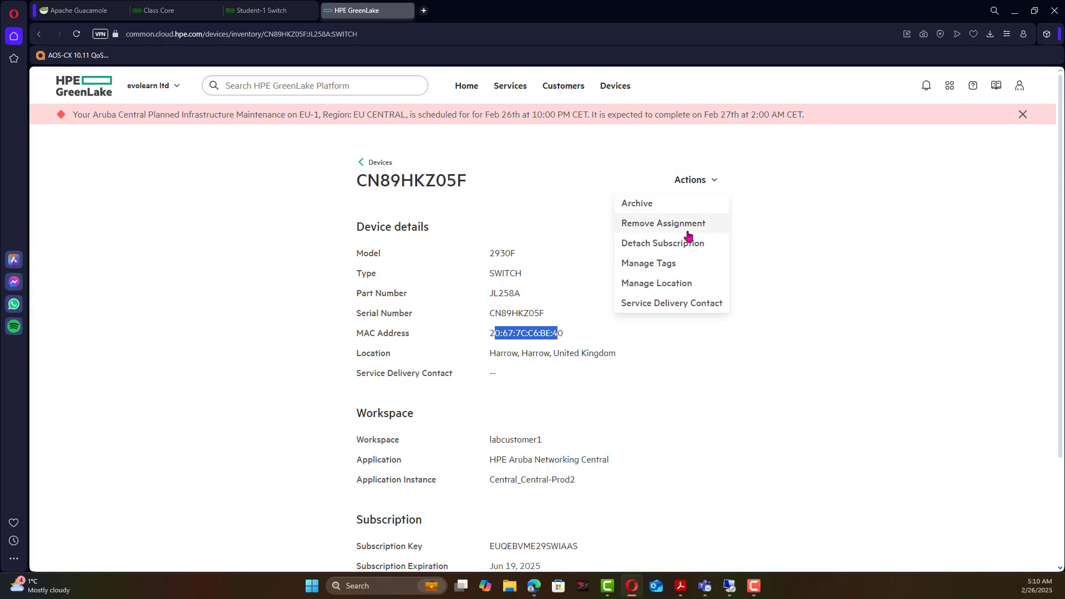
pyautogui.click(502, 136)
pyautogui.click(467, 88)
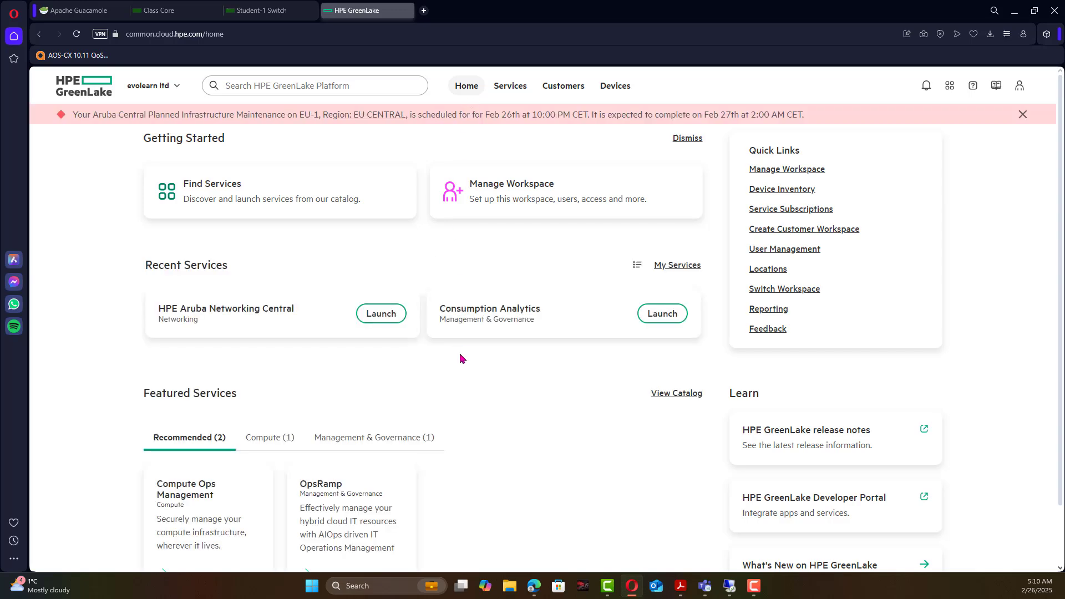
# Launch HPE Aruba Networking Central and show Devices > Switches with the Aruba-2930F listed.
pyautogui.click(380, 314)
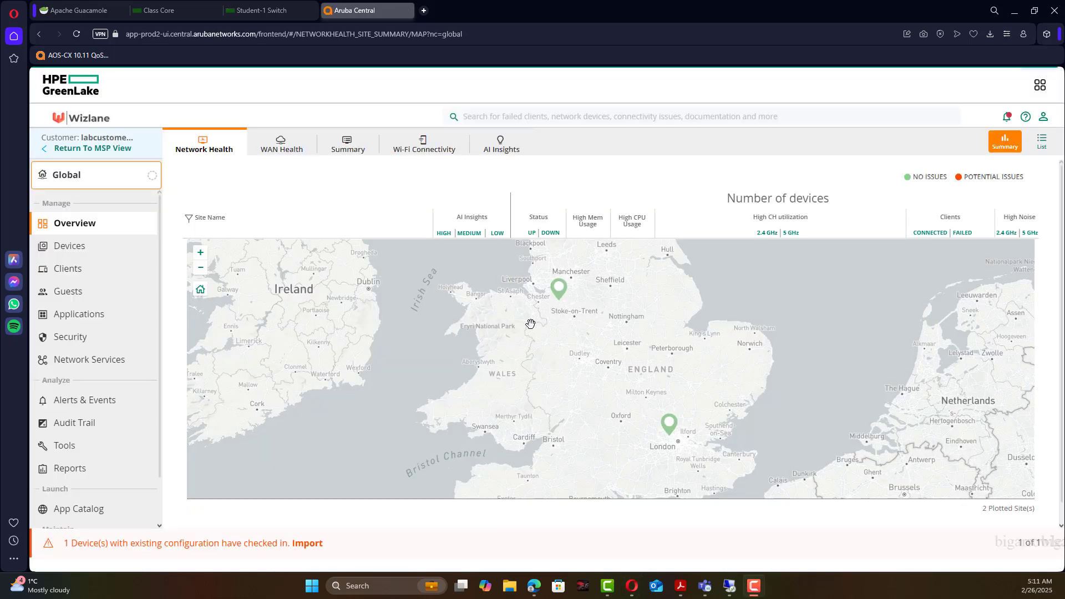
pyautogui.click(504, 315)
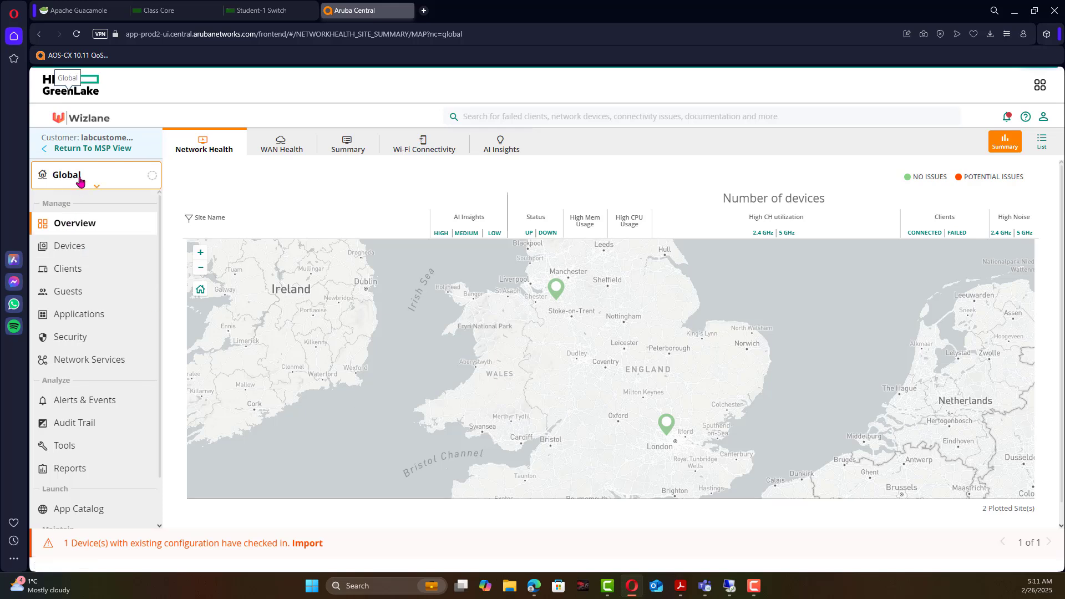
pyautogui.click(67, 247)
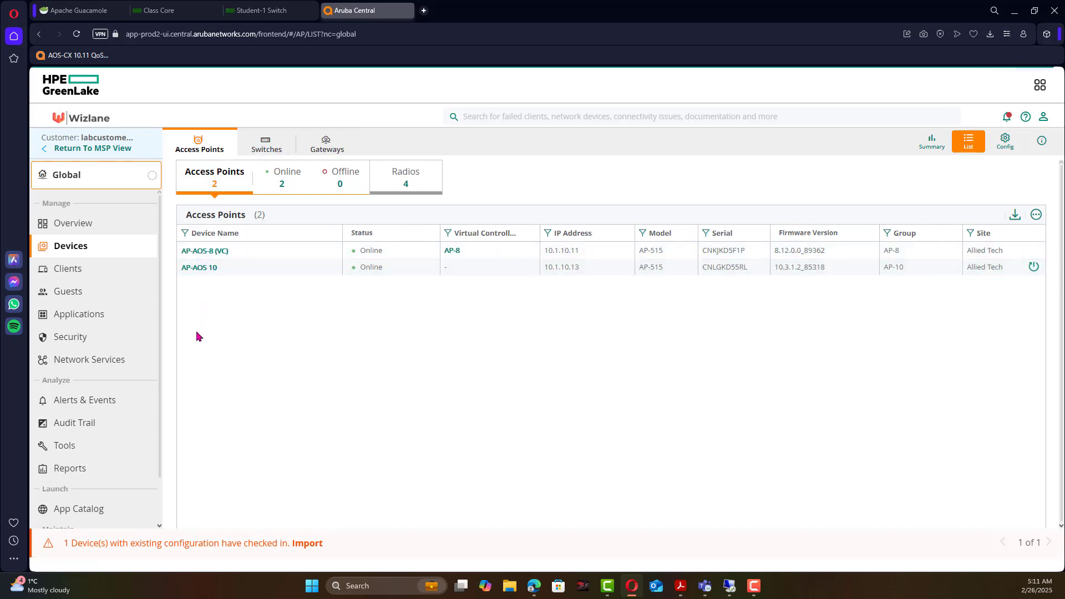
pyautogui.click(258, 156)
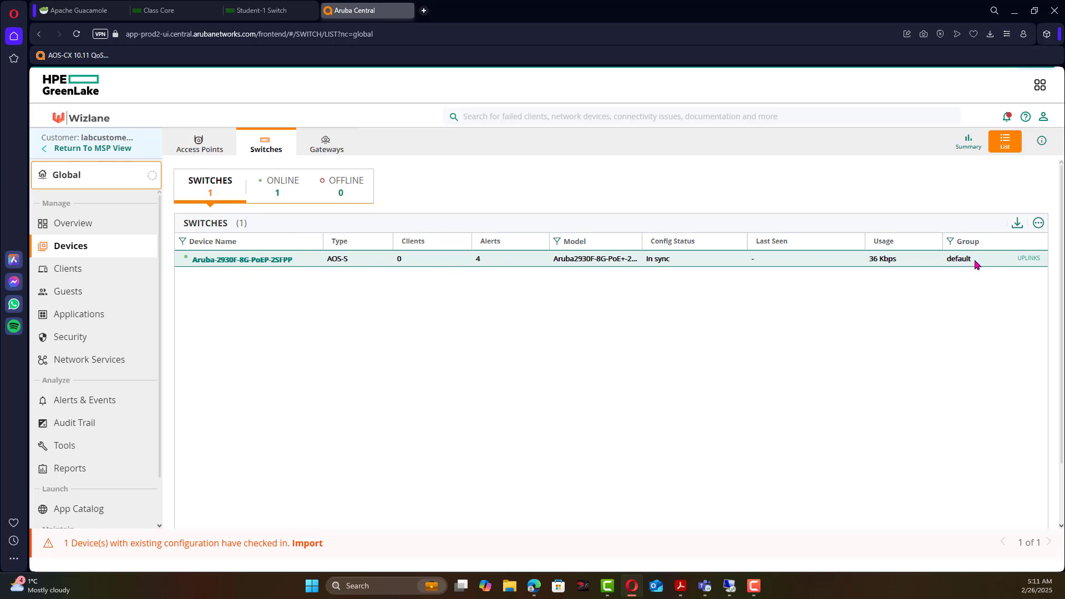
pyautogui.click(253, 262)
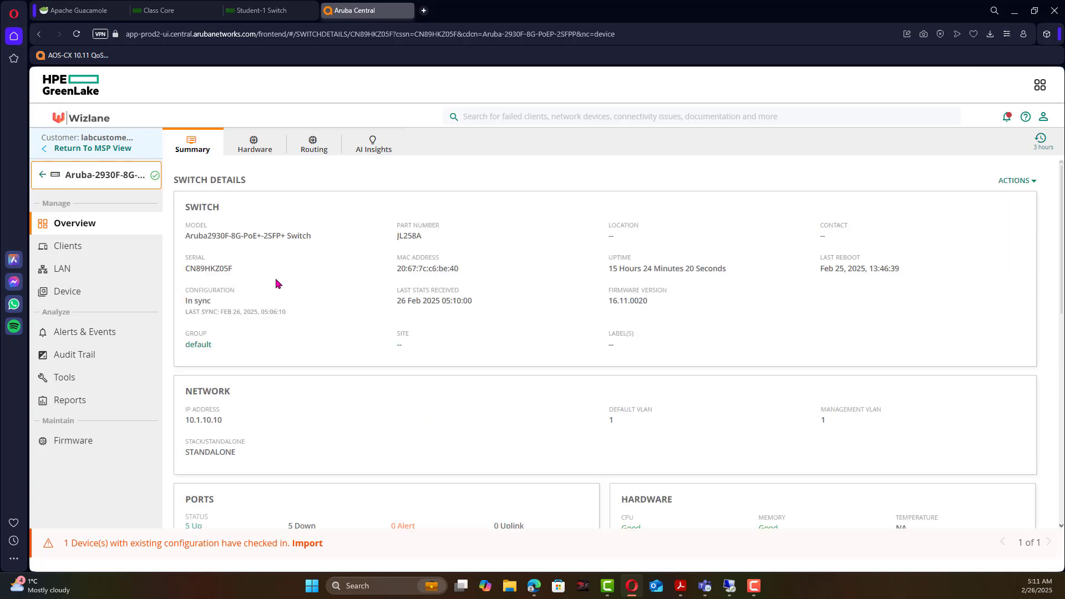
pyautogui.scroll(-3, 276, 283)
pyautogui.scroll(3, 276, 284)
pyautogui.moveTo(455, 270); pyautogui.dragTo(397, 239)
pyautogui.click(228, 278)
pyautogui.click(222, 287)
pyautogui.moveTo(232, 272); pyautogui.dragTo(180, 275)
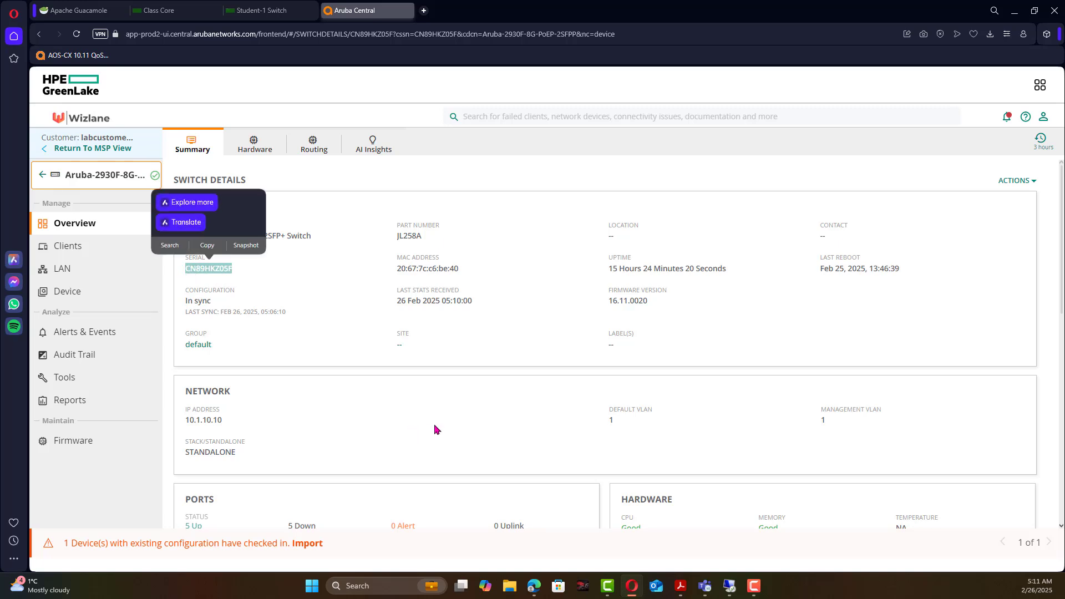
pyautogui.click(434, 428)
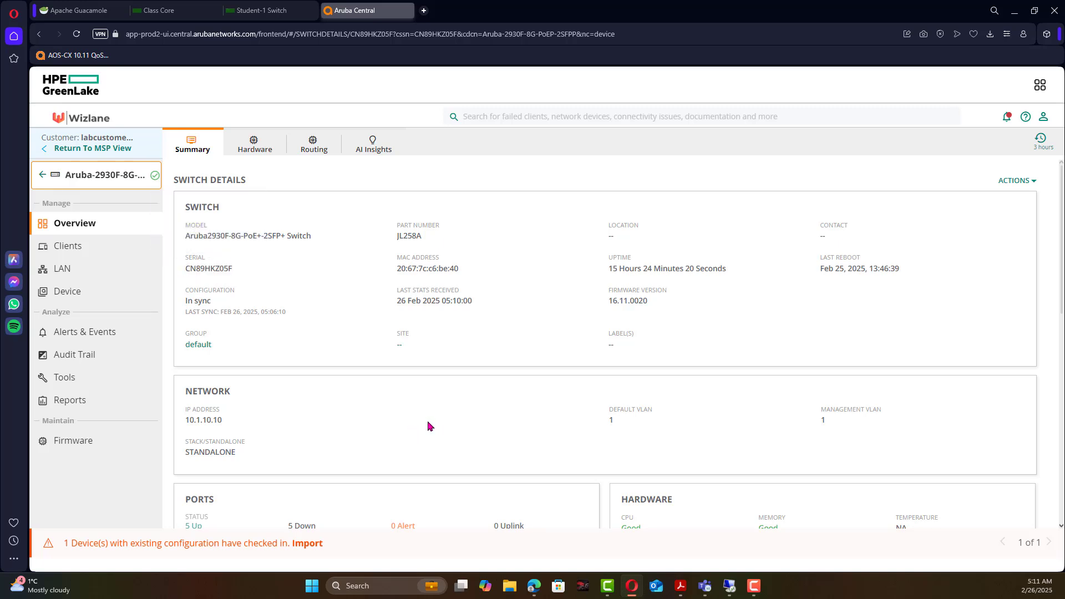
pyautogui.click(41, 177)
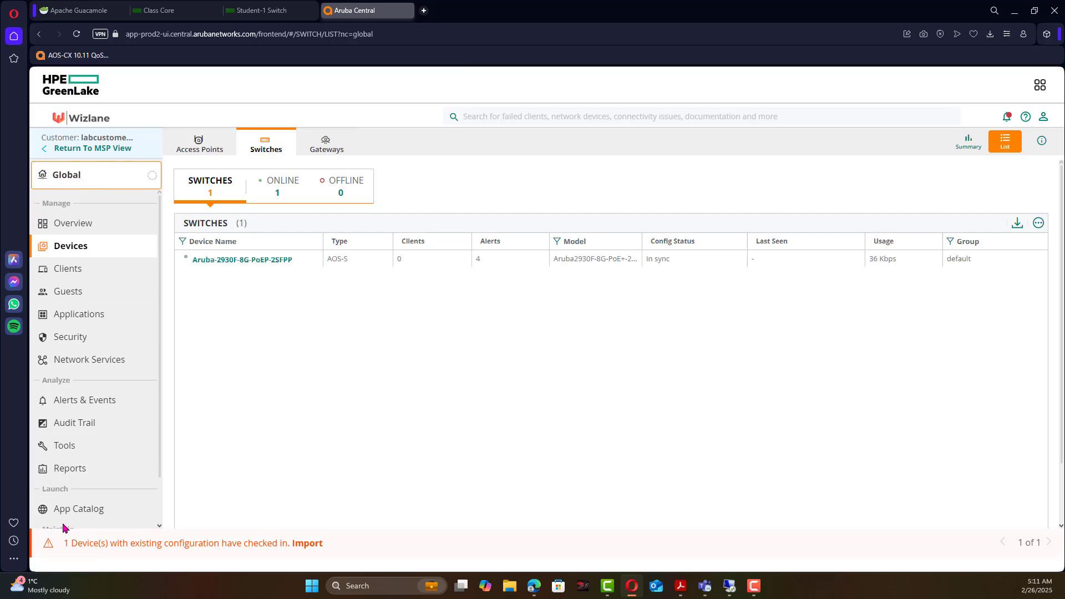
# Open the Organization groups list and browse the unprovisioned and all-connected device groups.
pyautogui.scroll(-1, 108, 499)
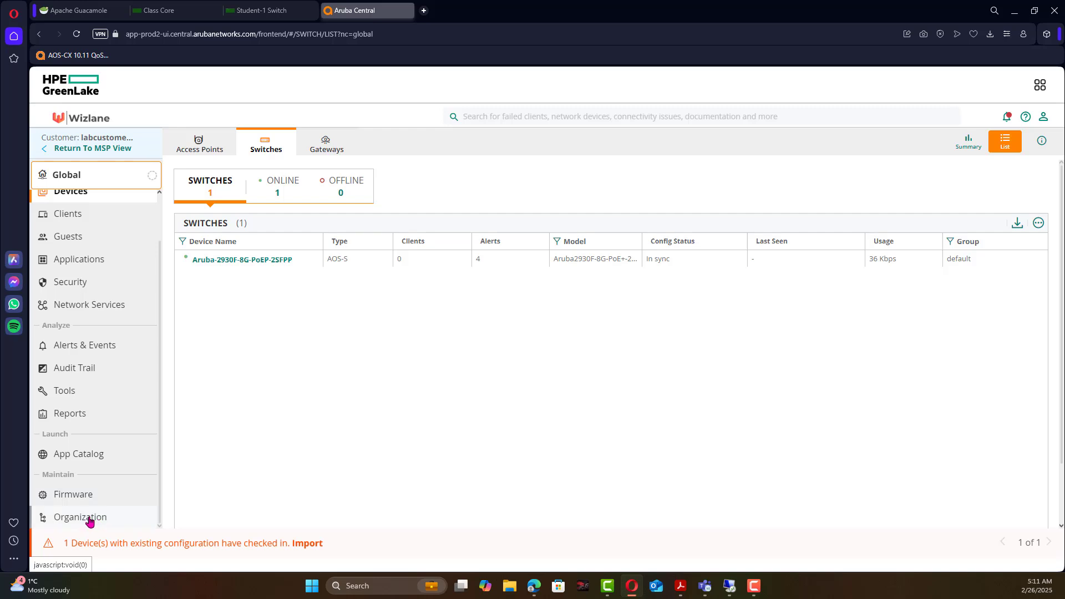
pyautogui.click(90, 520)
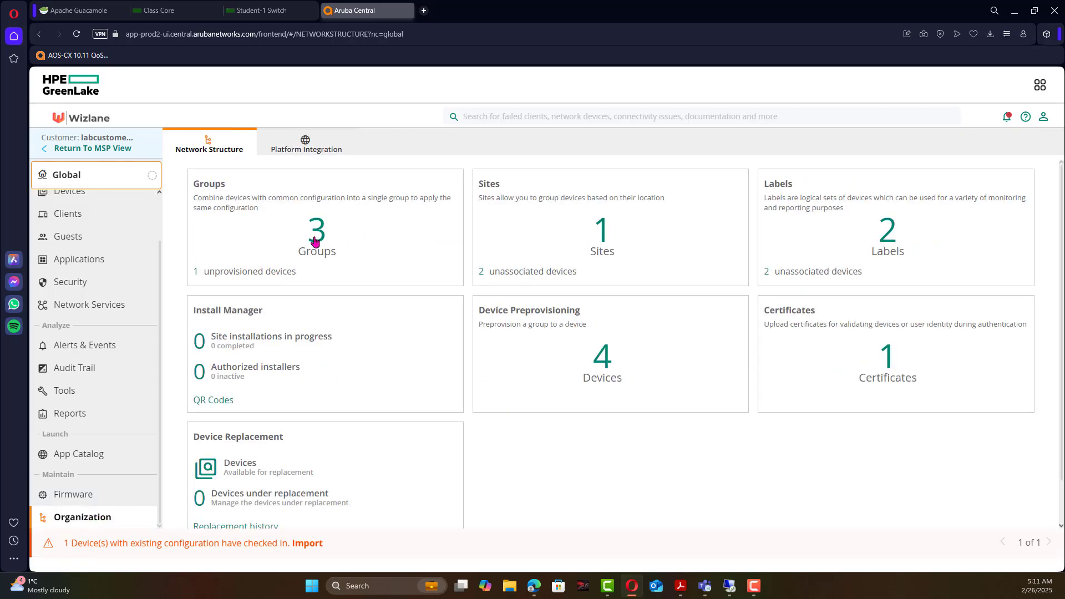
pyautogui.click(317, 240)
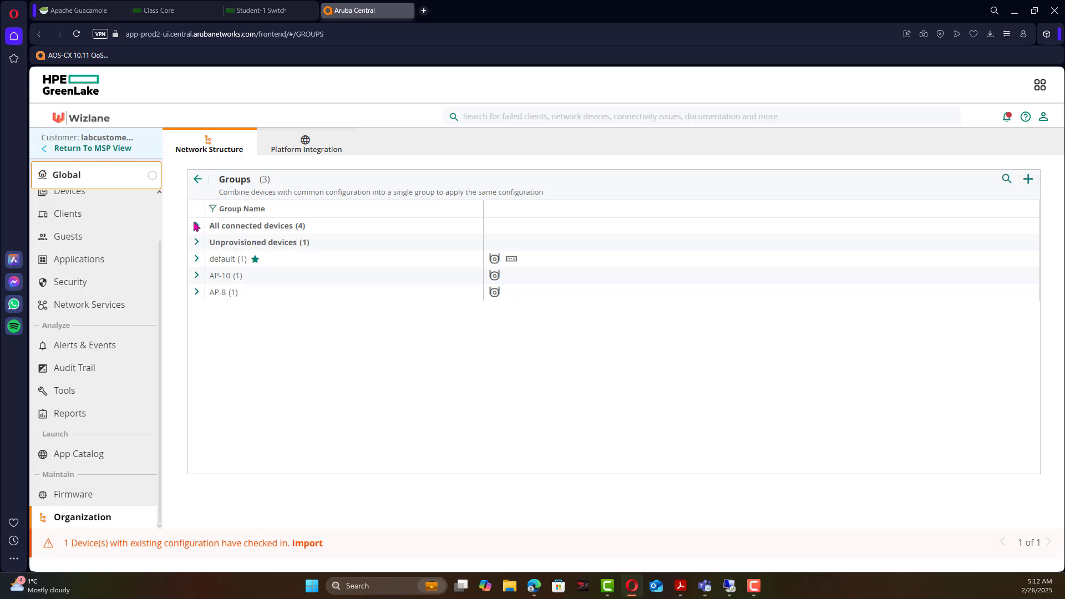
pyautogui.click(197, 242)
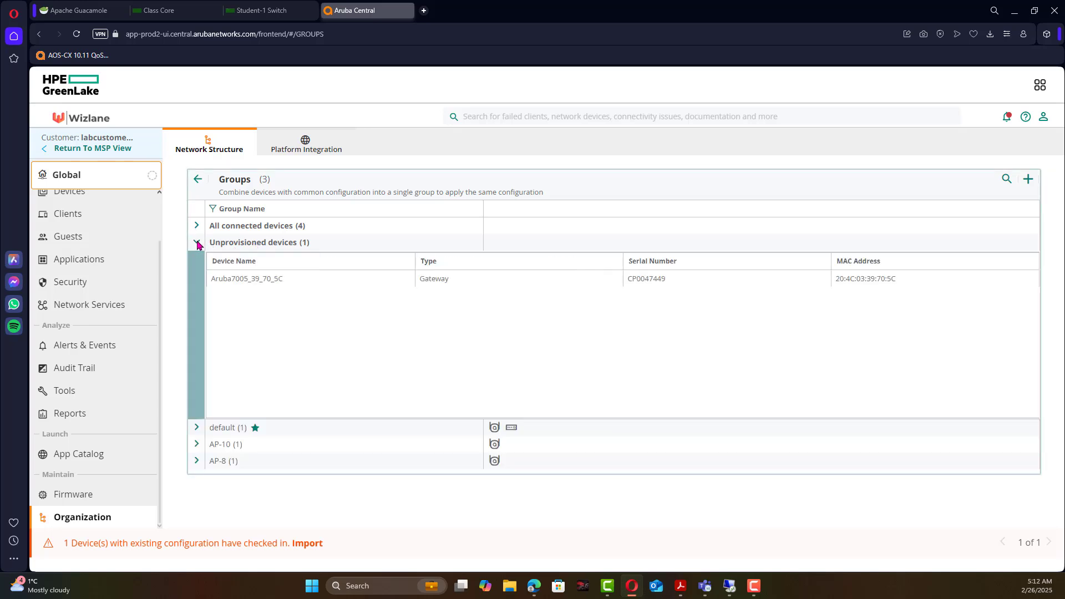
pyautogui.click(247, 282)
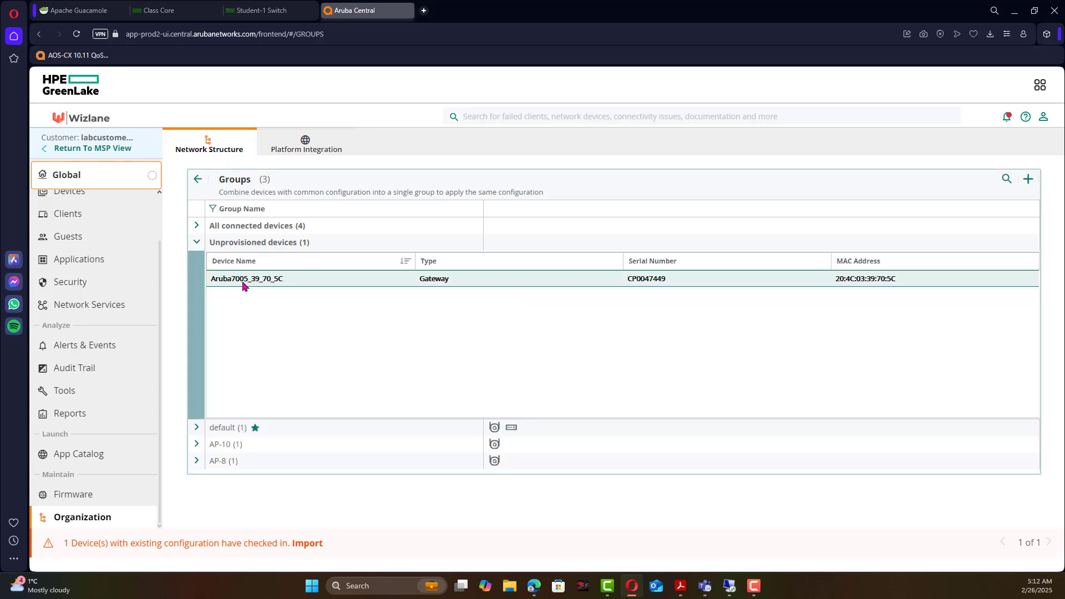
pyautogui.click(197, 243)
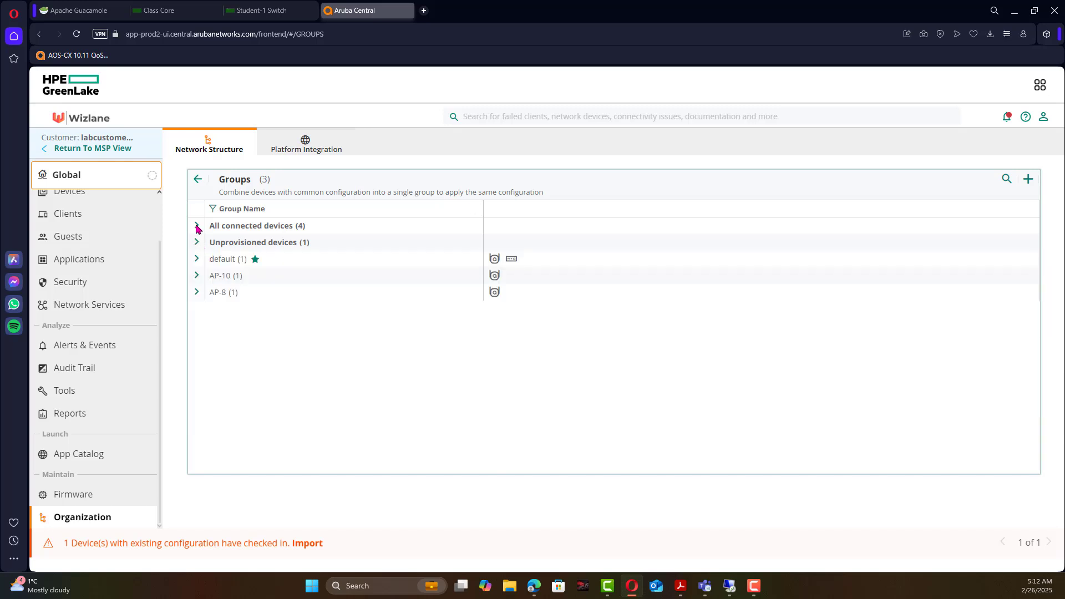
pyautogui.click(197, 225)
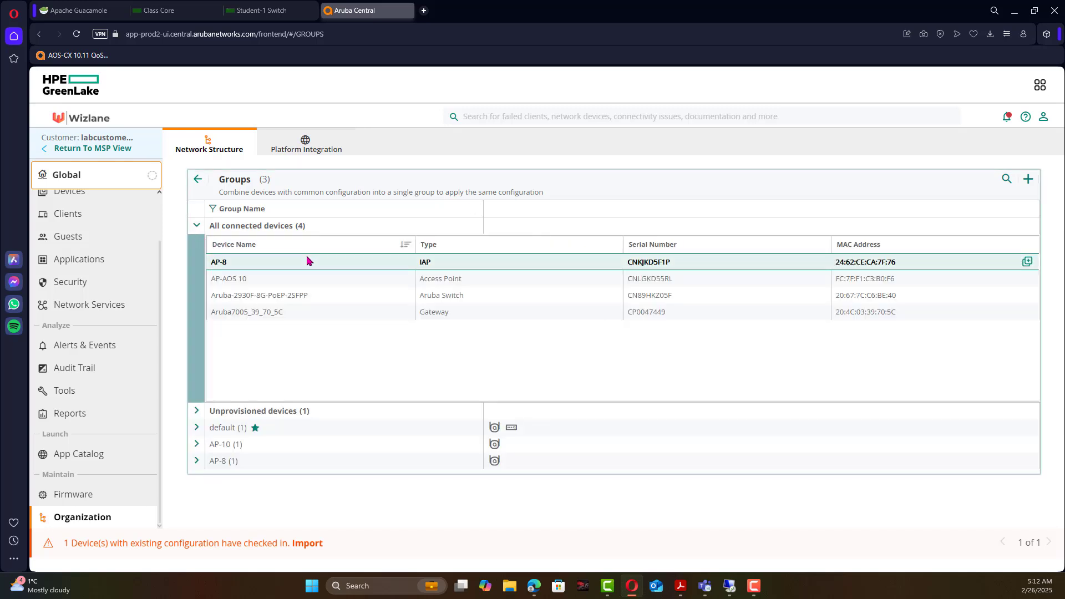
pyautogui.click(303, 279)
pyautogui.click(294, 312)
pyautogui.click(287, 296)
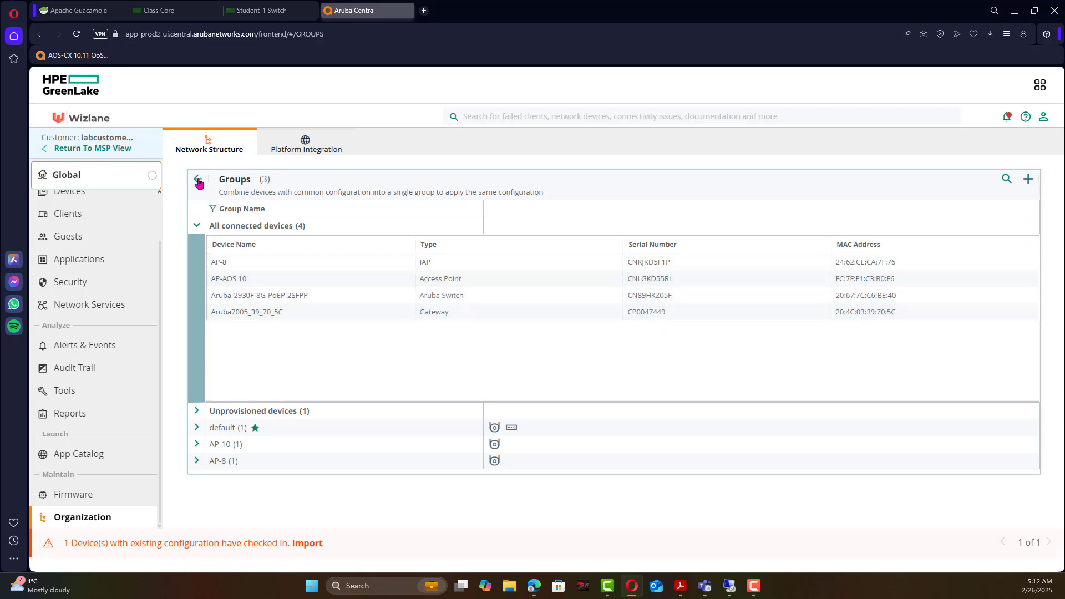
# Expand the default group to find the Aruba-2930F switch, then collapse it.
pyautogui.click(198, 179)
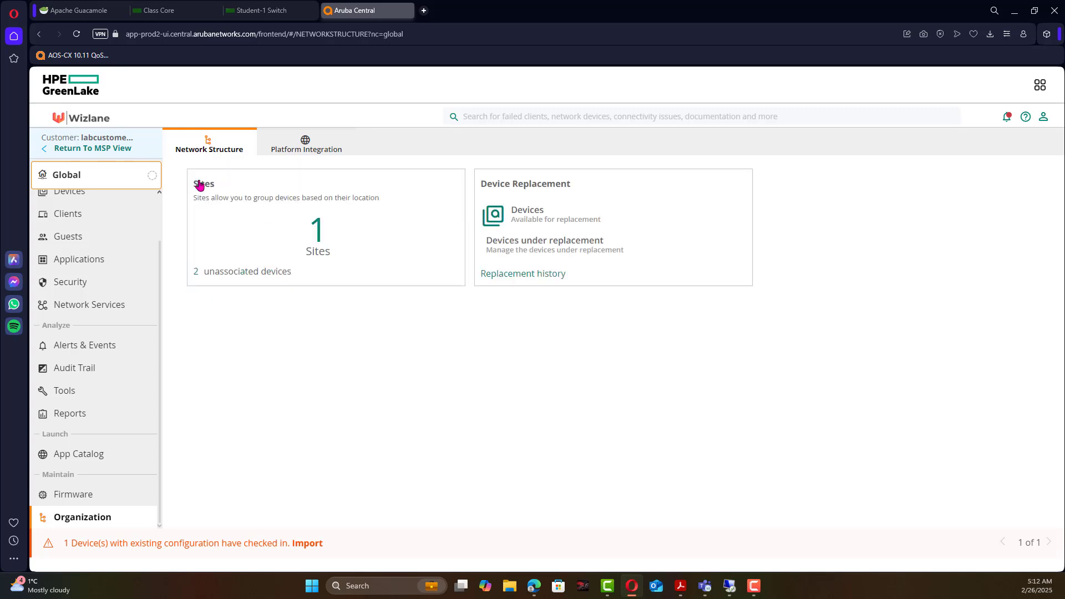
pyautogui.click(317, 233)
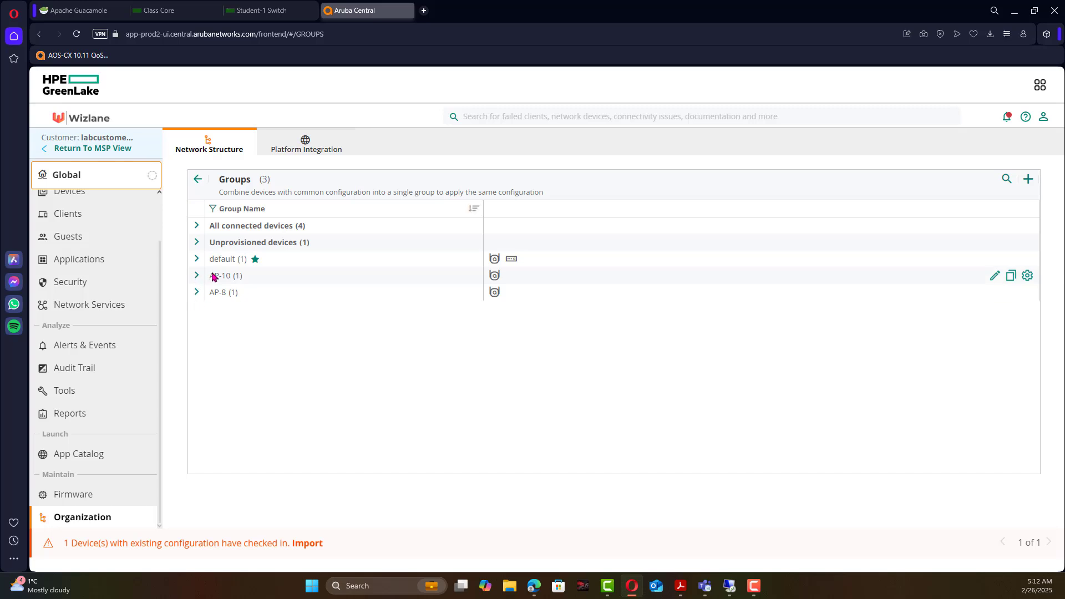
pyautogui.click(196, 259)
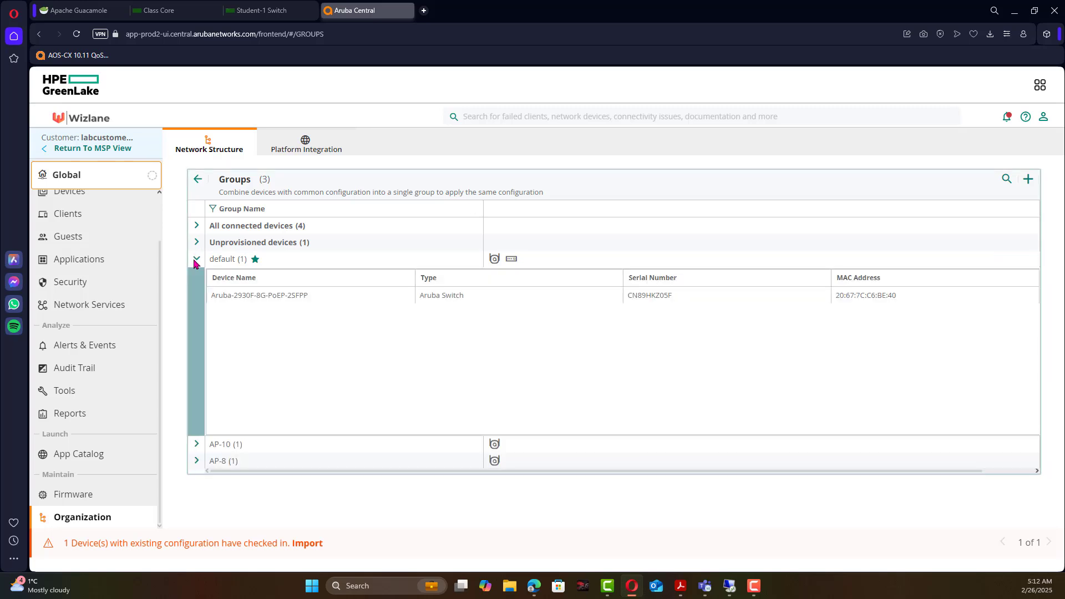
pyautogui.click(281, 296)
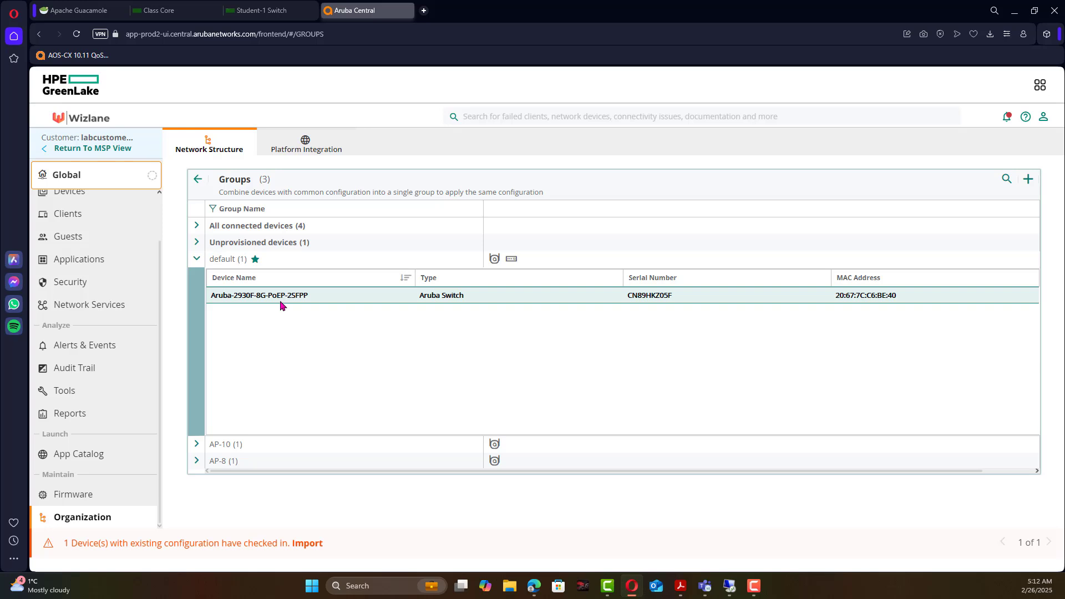
pyautogui.click(197, 259)
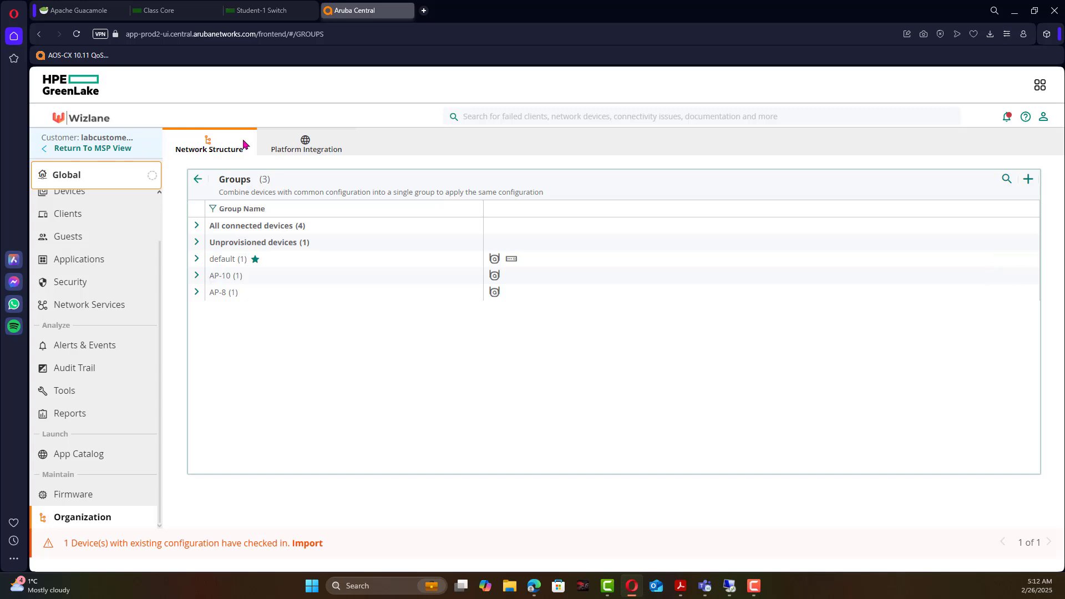
# Quit paging and display the 2930F's full running configuration with 'sho running-config'.
pyautogui.click(282, 16)
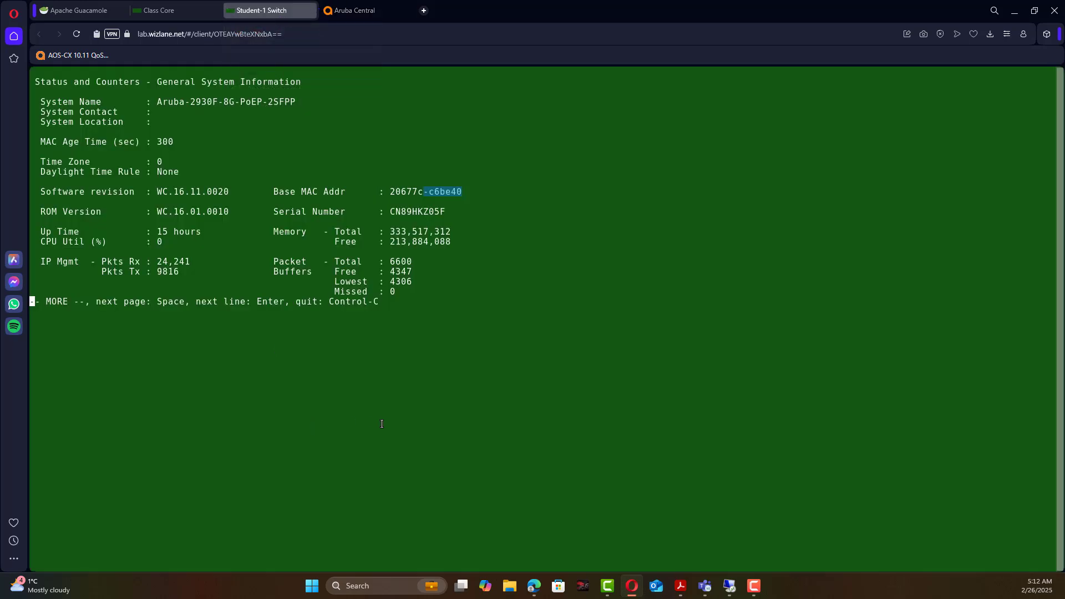
pyautogui.hotkey('ctrl', 'c')
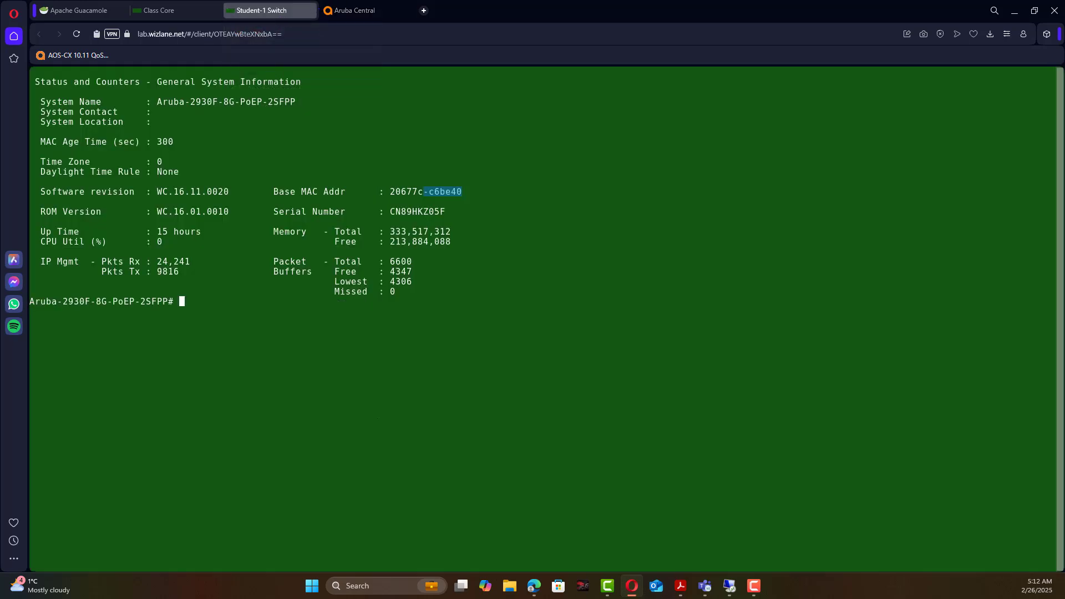
pyautogui.write('sho running-config')
pyautogui.press('Return')
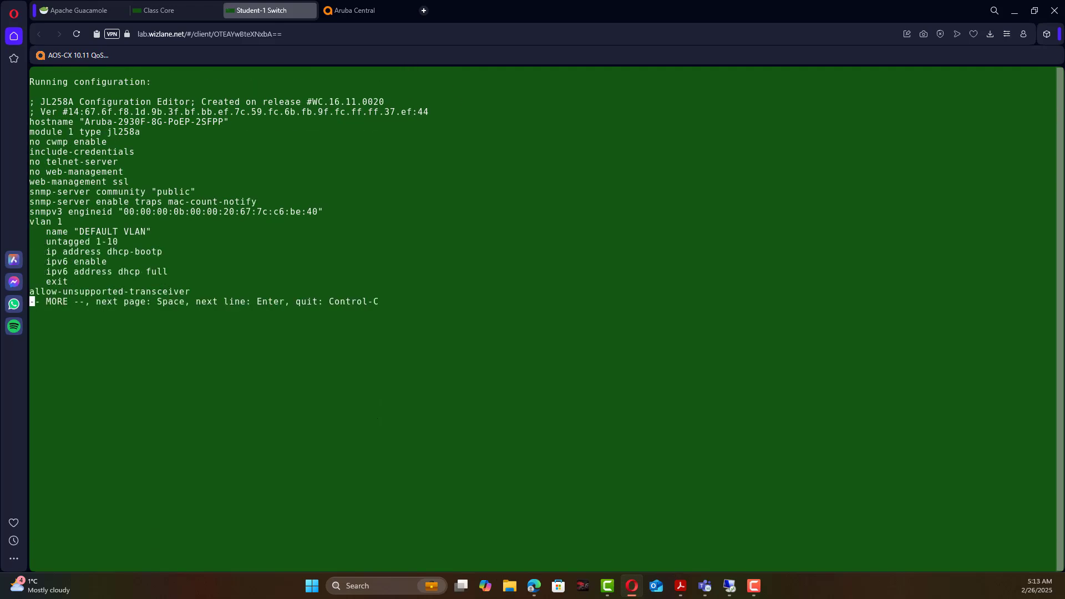
pyautogui.moveTo(42, 102); pyautogui.dragTo(403, 303)
pyautogui.hotkey('ctrl', 'c')
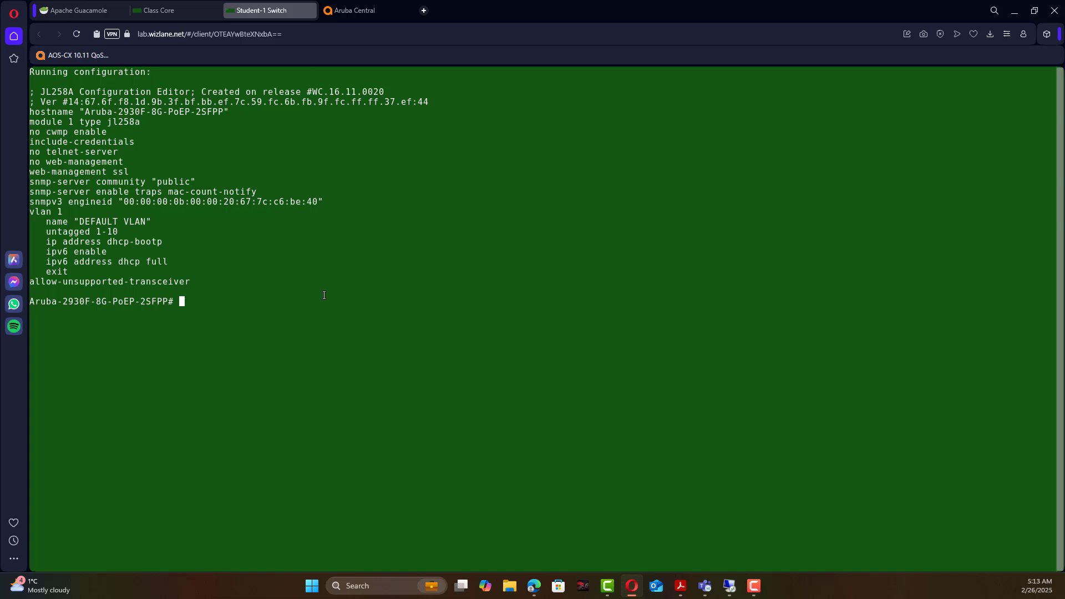
# Add group 'Switch-template' for switches, using template-based configuration and AOS-S switches only.
pyautogui.click(352, 15)
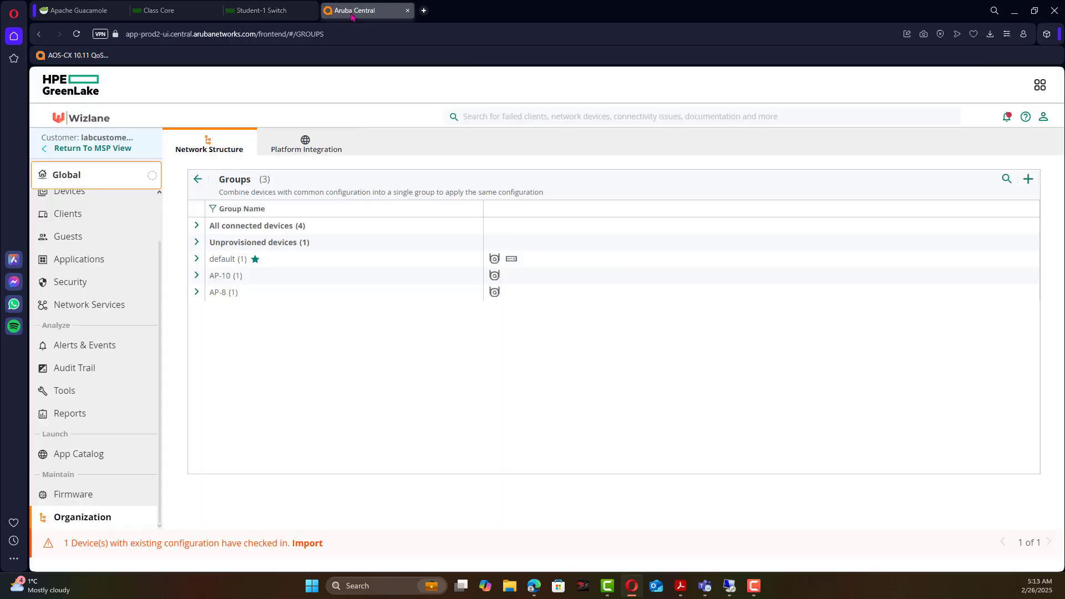
pyautogui.click(1028, 179)
pyautogui.click(315, 225)
pyautogui.write('Switche')
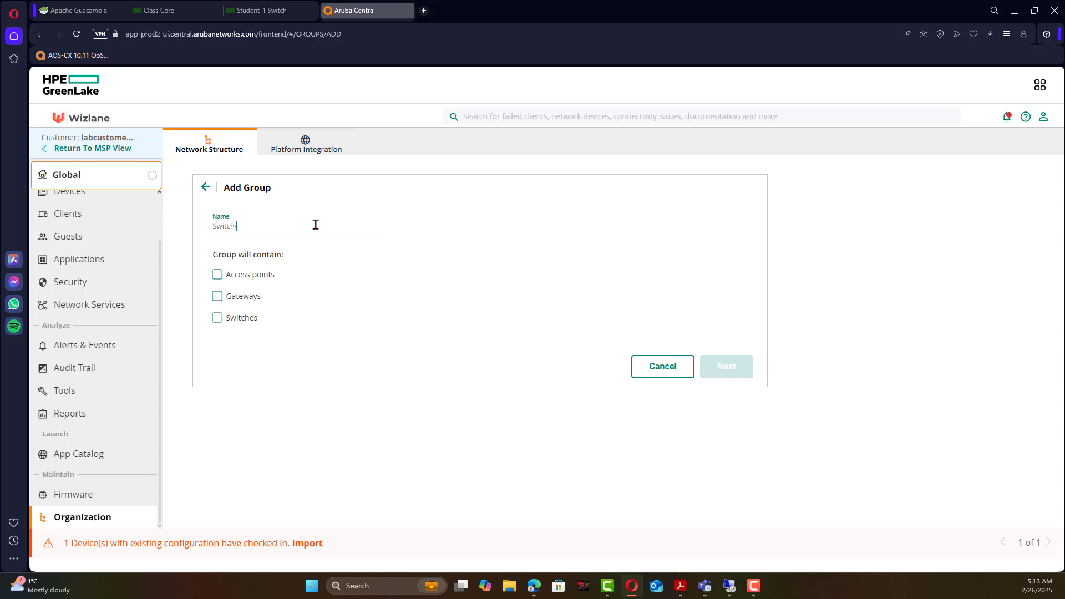
pyautogui.write('template')
pyautogui.click(241, 321)
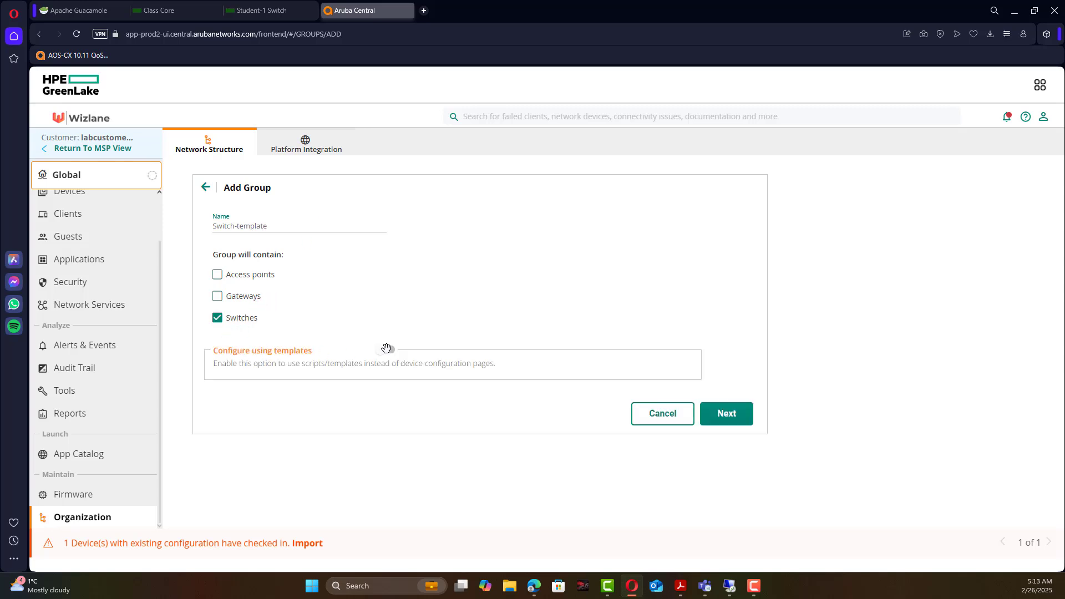
pyautogui.click(388, 350)
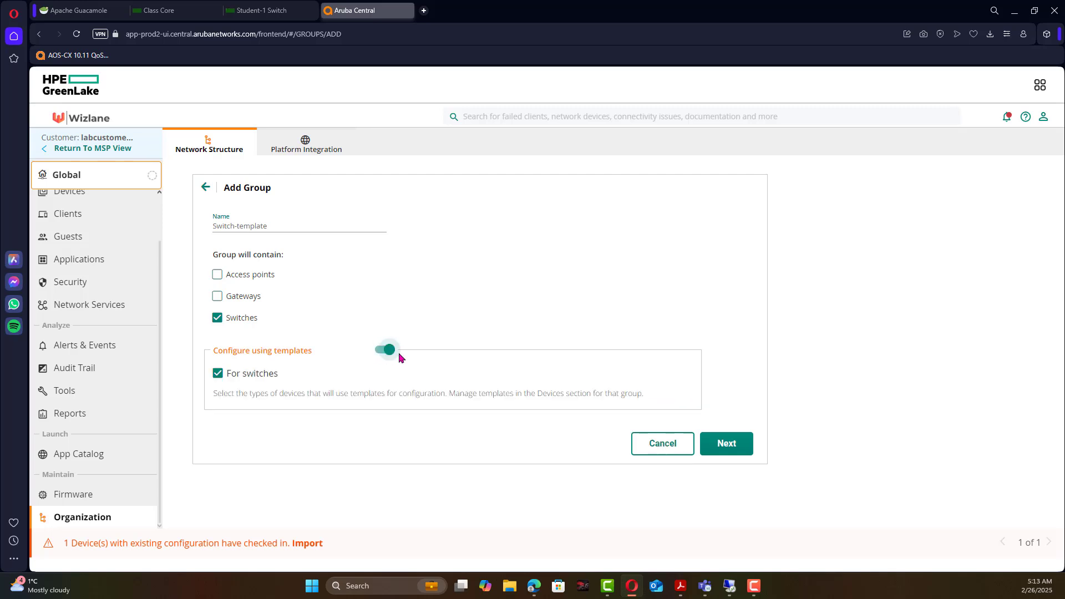
pyautogui.click(743, 449)
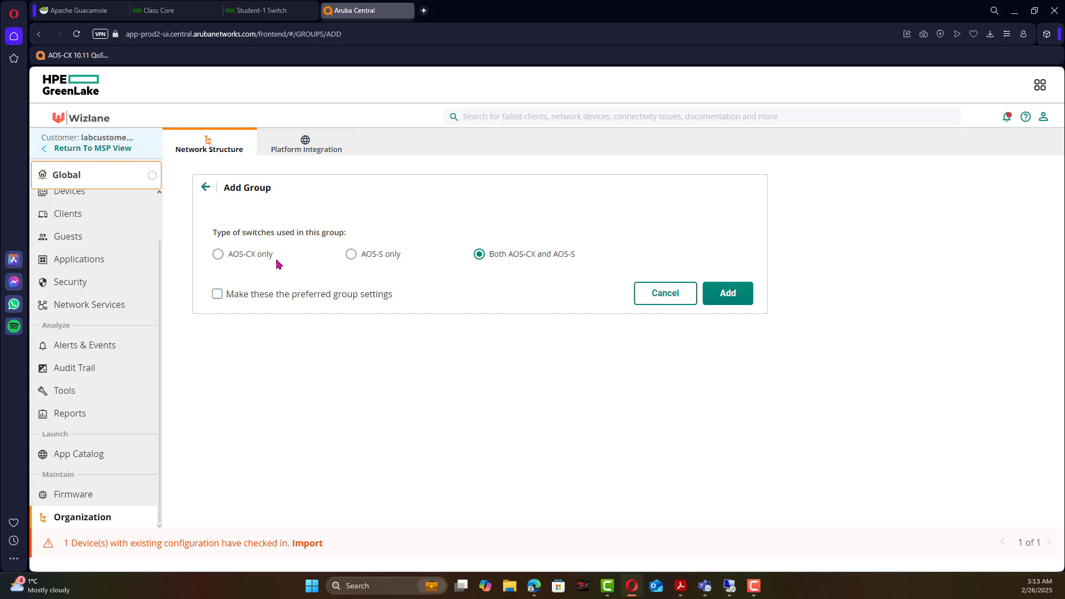
pyautogui.click(393, 256)
pyautogui.click(735, 293)
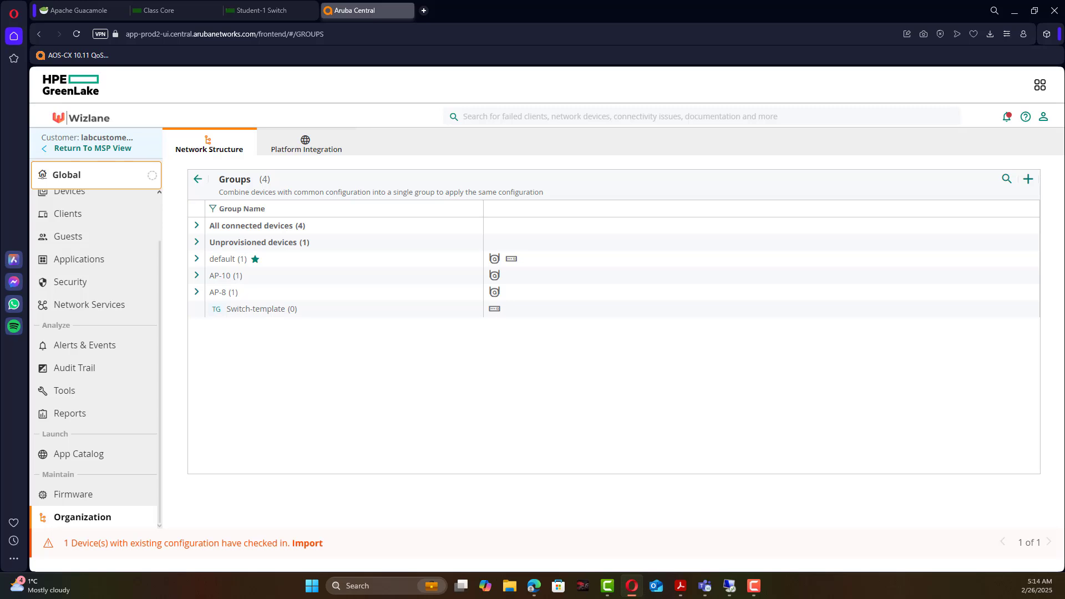
# Maximise the Notepad switch template and scroll through its %_sys_ variables and VLAN 1, 10, 11, 201, 221 definitions.
pyautogui.click(311, 586)
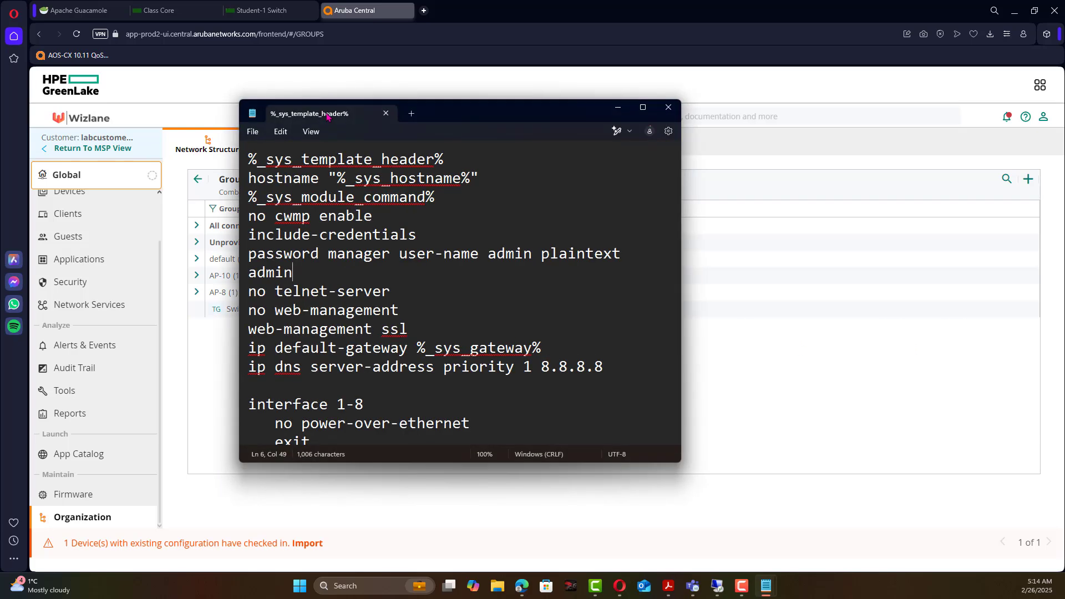
pyautogui.click(643, 107)
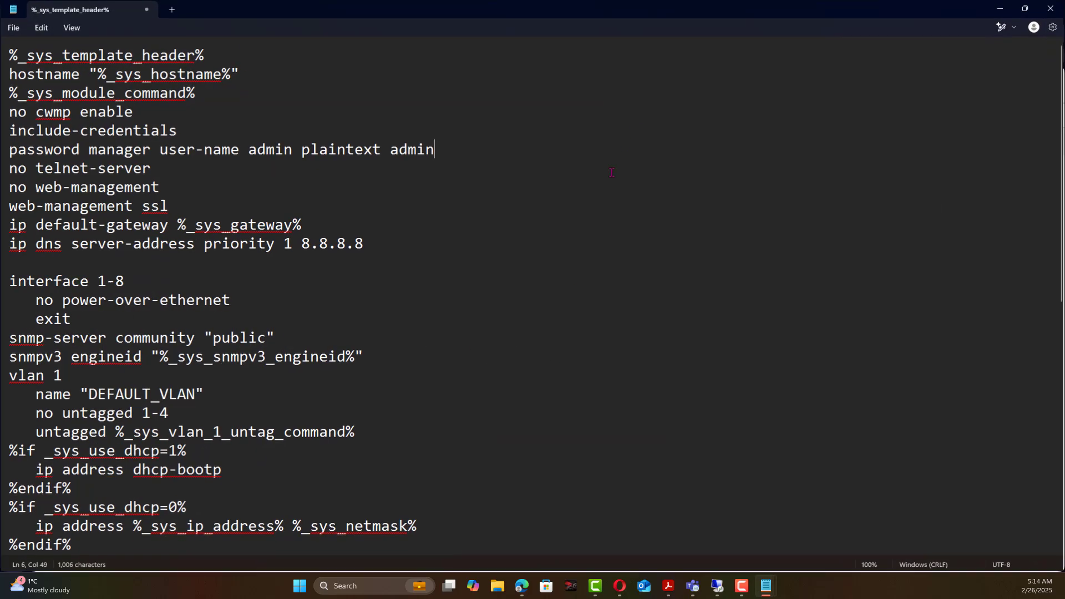
pyautogui.scroll(-9, 213, 388)
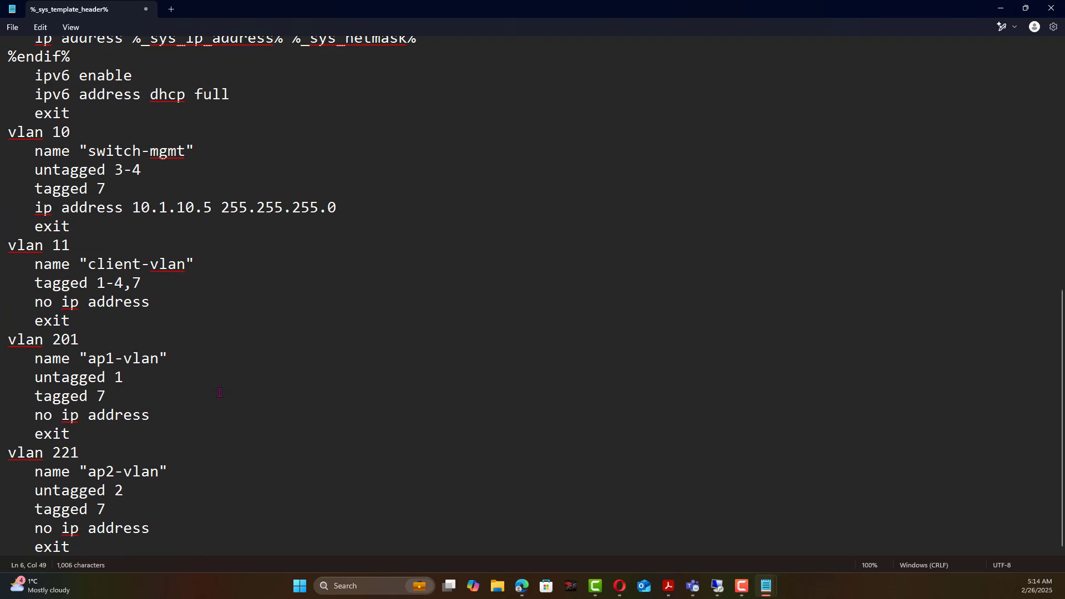
pyautogui.scroll(9, 219, 392)
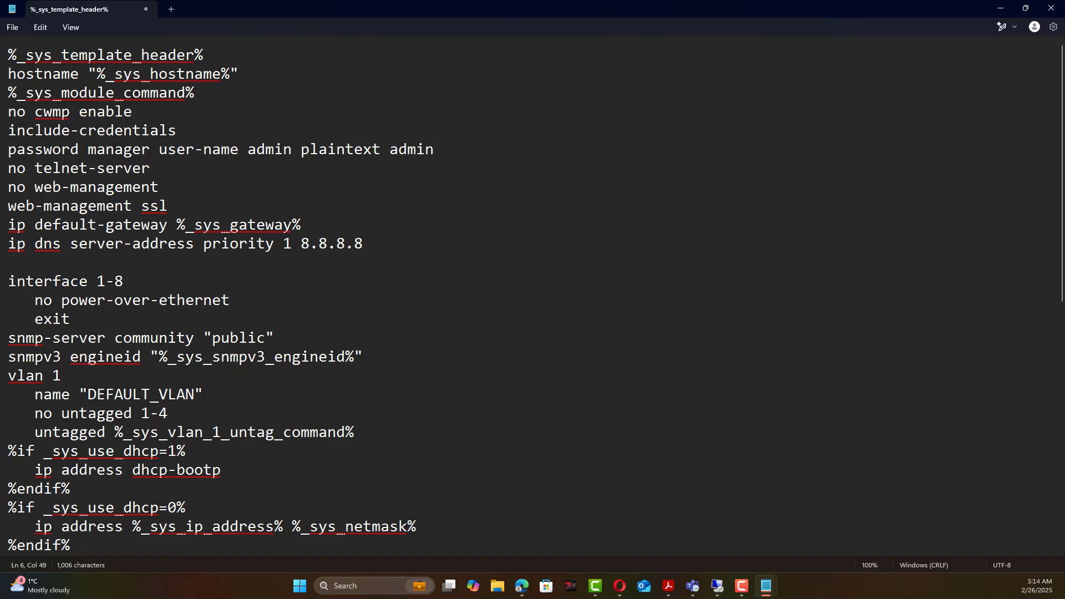
# Expand the default group on the Groups page and select the Aruba-2930F-8G-PoEP-2SFPP switch.
pyautogui.click(1025, 9)
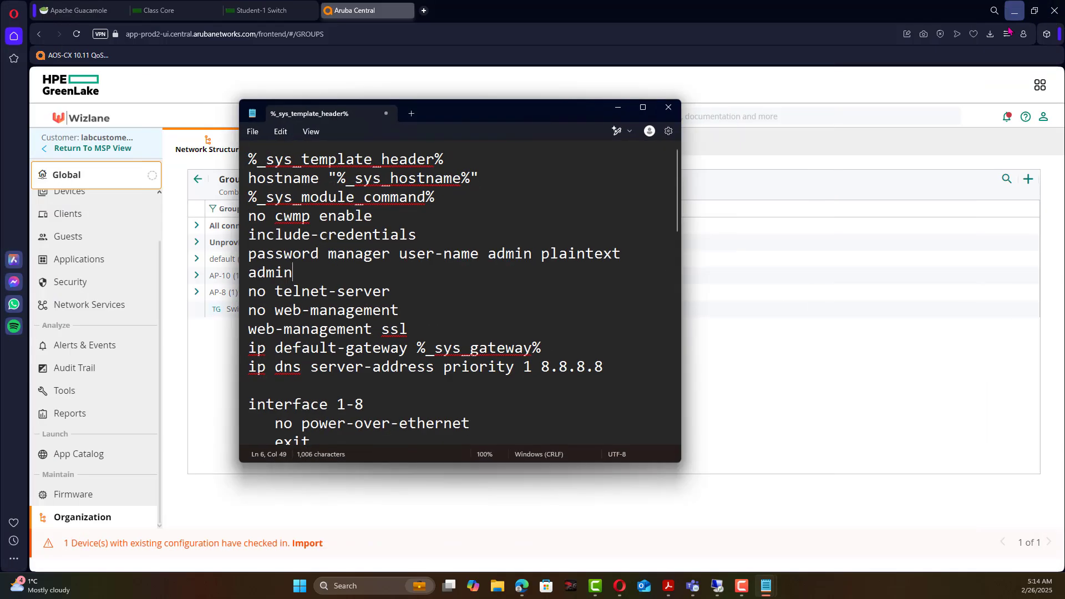
pyautogui.click(799, 436)
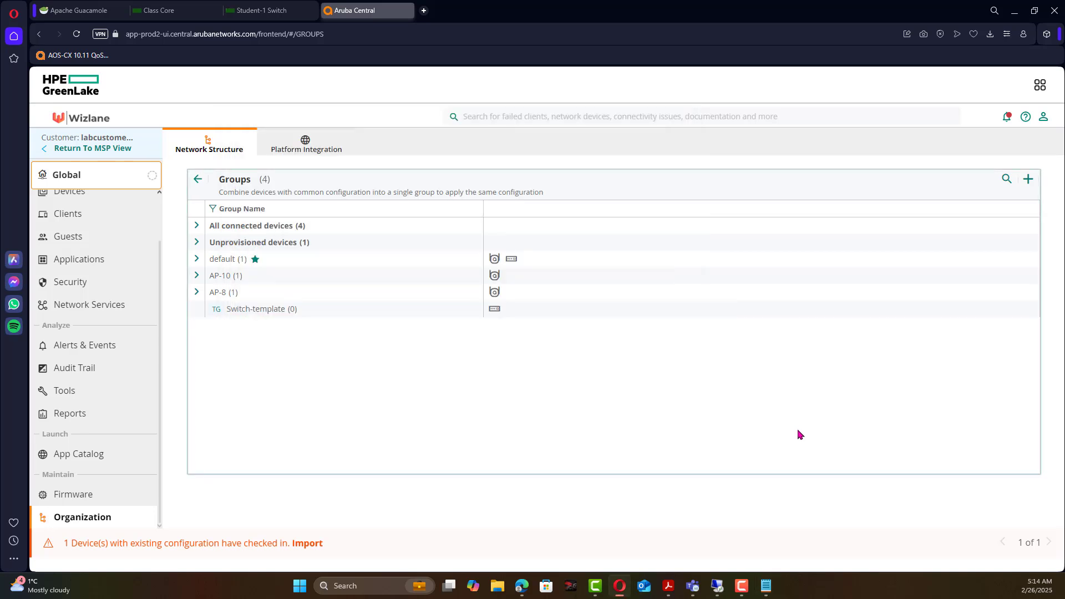
pyautogui.click(198, 260)
pyautogui.click(254, 299)
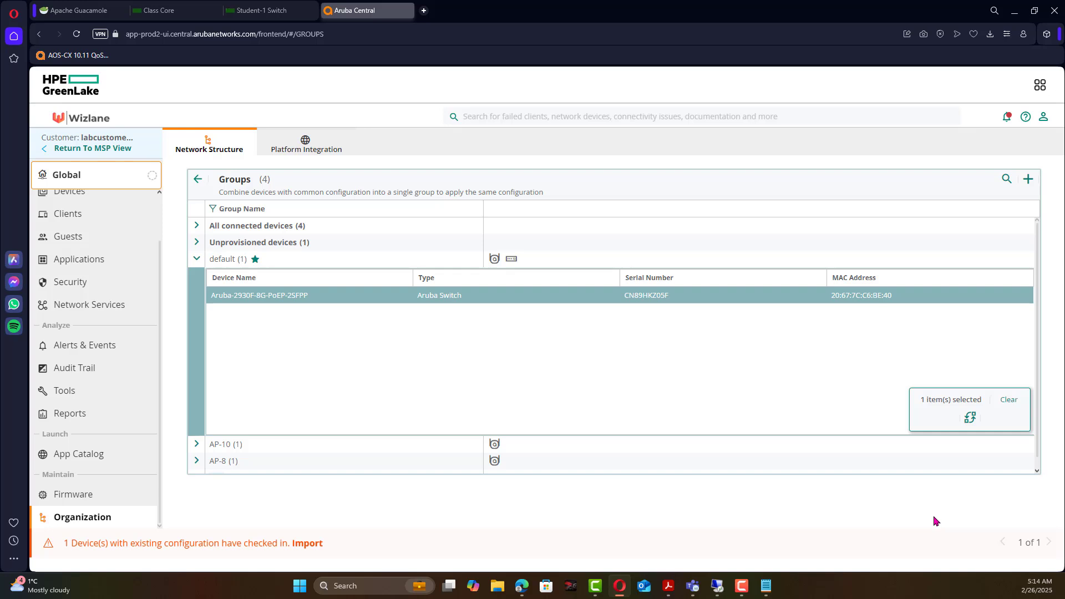
# Move the Aruba-2930F switch into the Switch-template destination group.
pyautogui.click(972, 418)
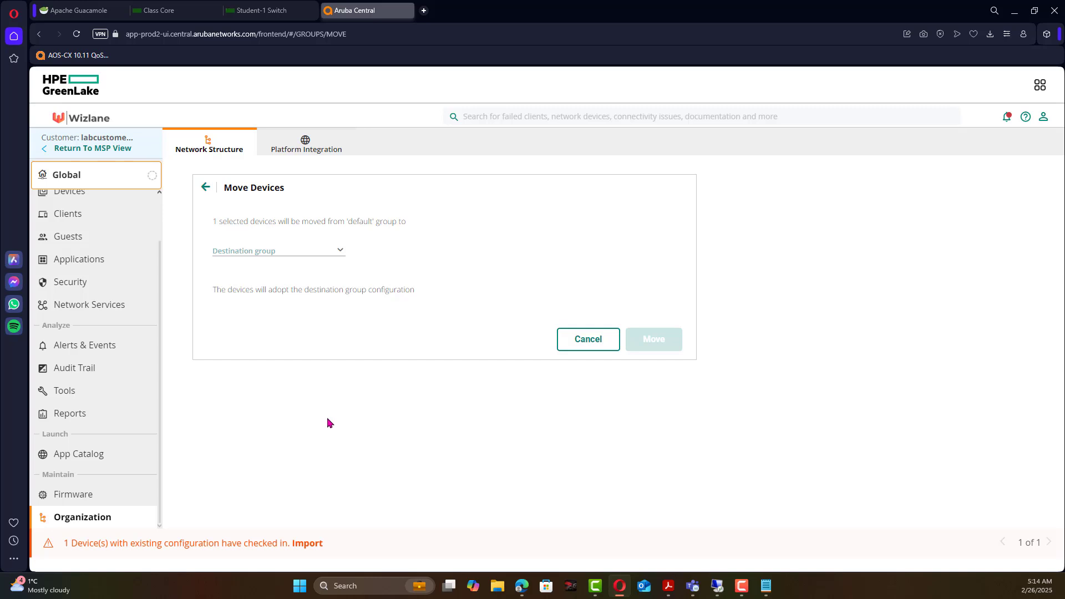
pyautogui.click(333, 249)
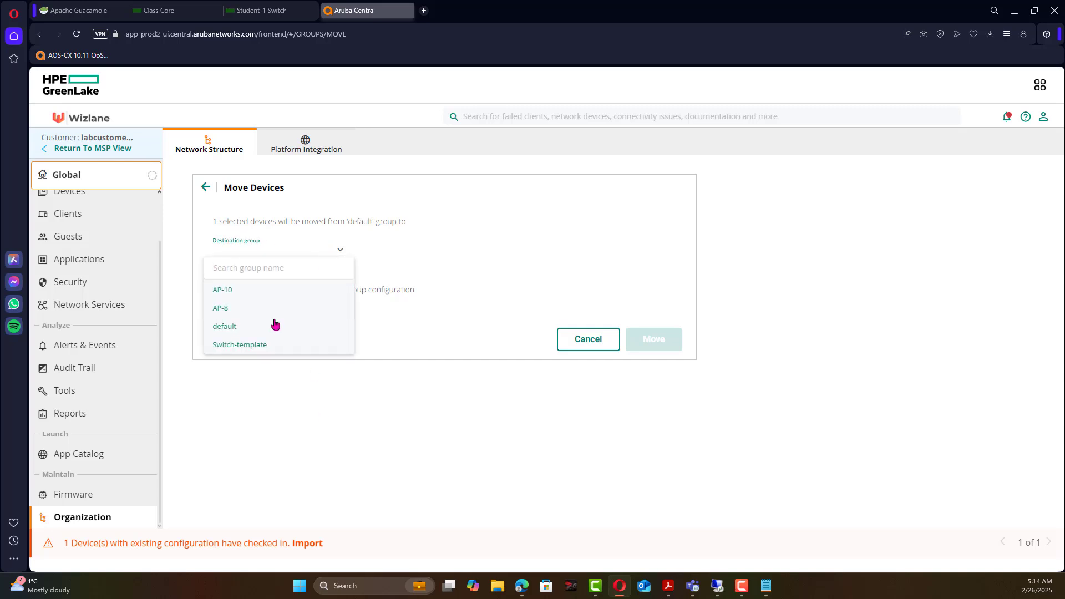
pyautogui.click(282, 348)
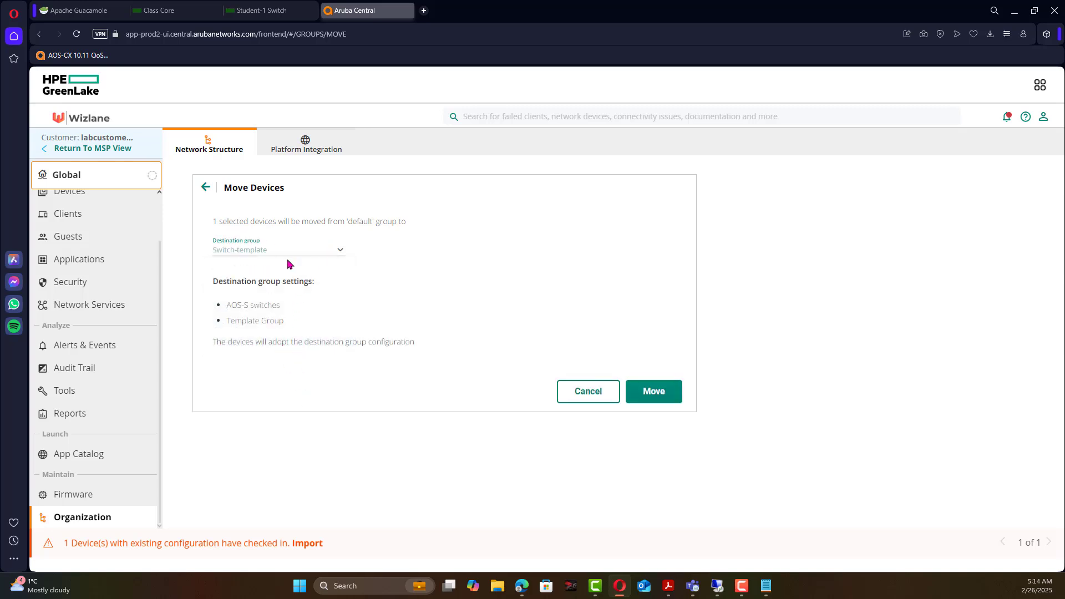
pyautogui.moveTo(281, 308); pyautogui.dragTo(239, 322)
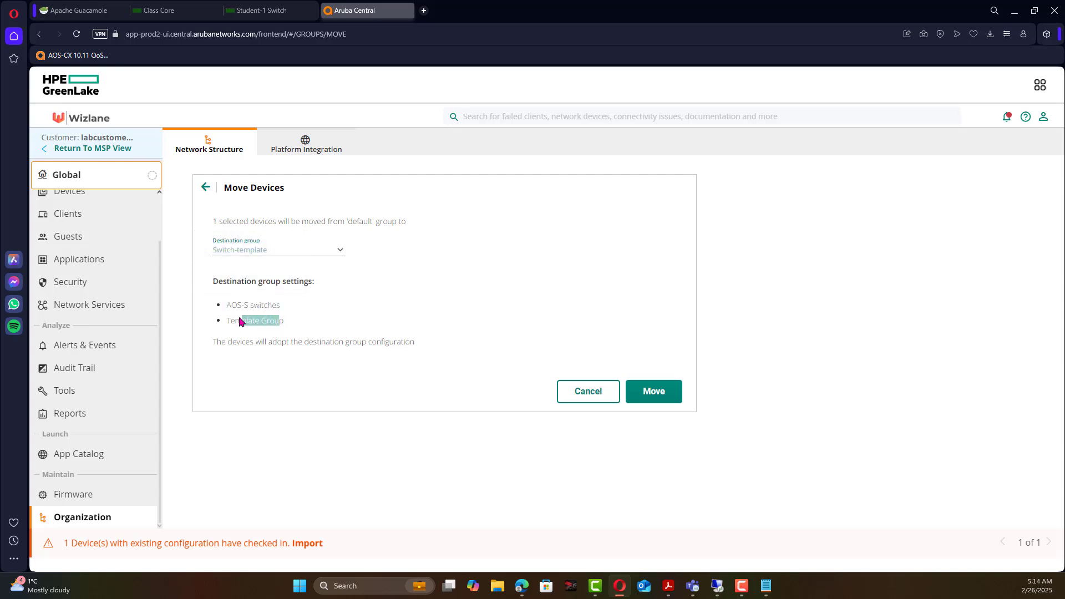
pyautogui.click(661, 392)
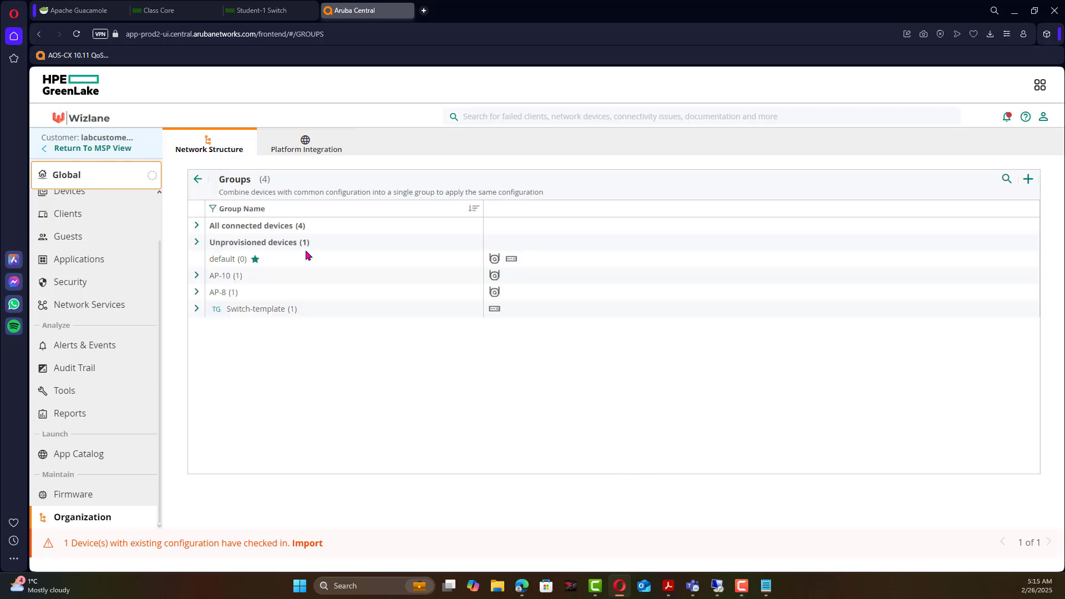
pyautogui.moveTo(269, 309)
# Start a new CLI template named 'switch-template' in the Switch-template group's configuration.
pyautogui.click(1028, 310)
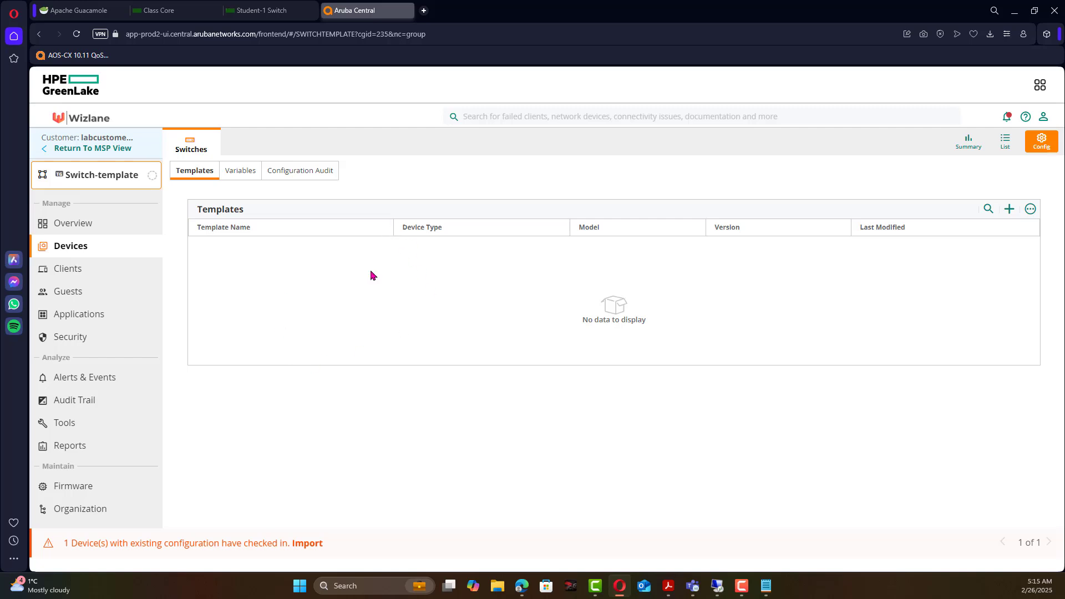
pyautogui.click(1009, 209)
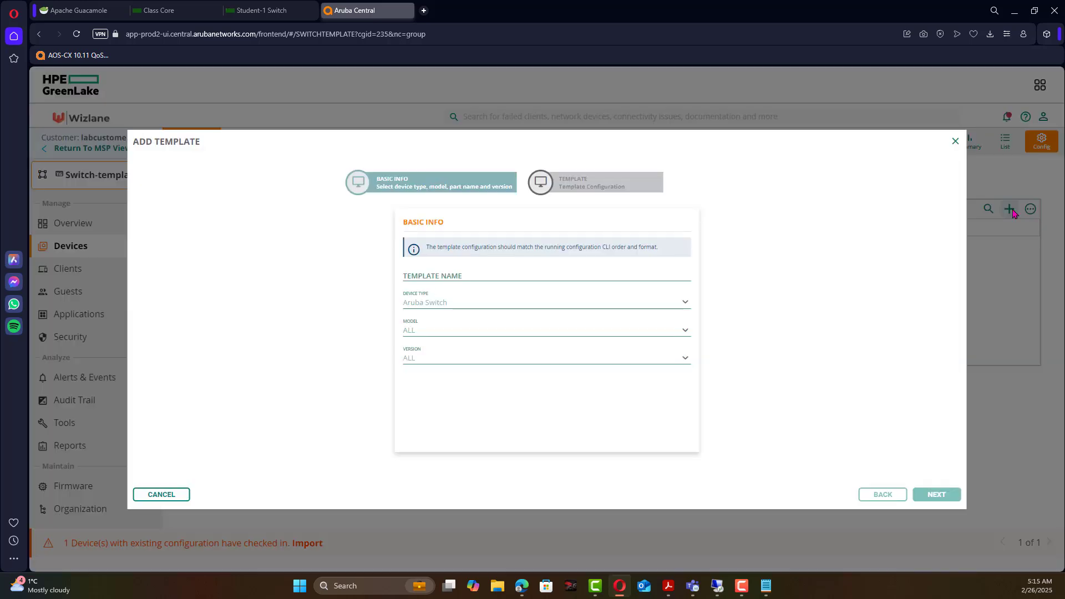
pyautogui.click(443, 274)
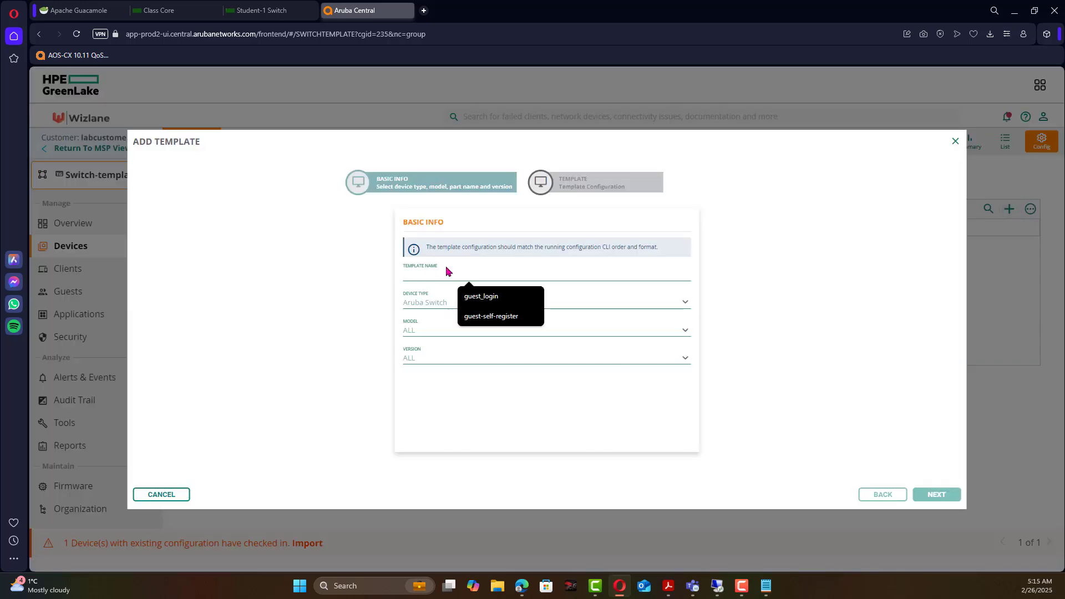
pyautogui.write('swit')
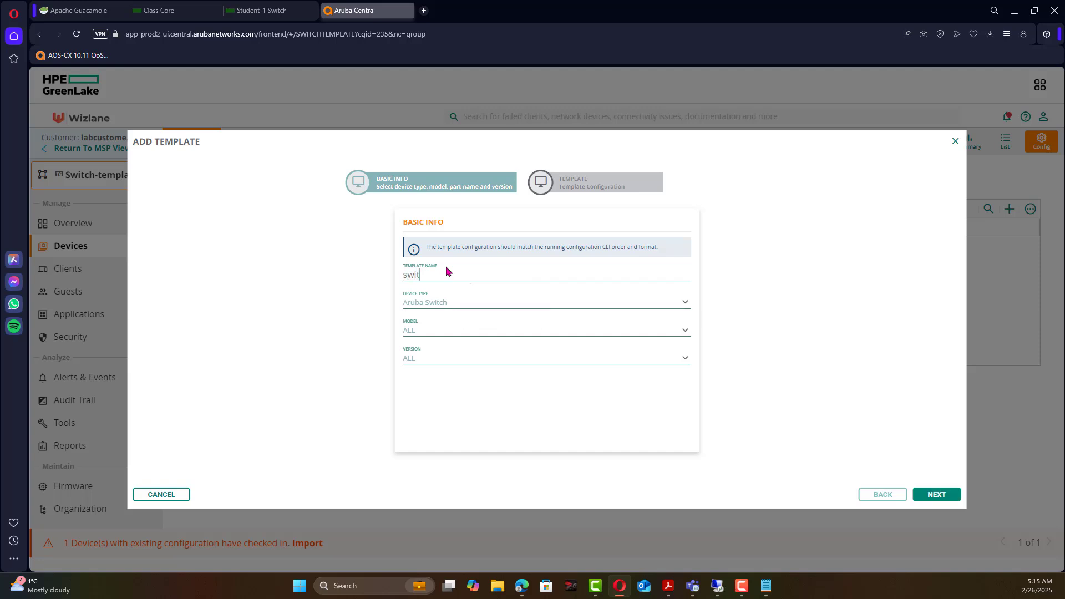
pyautogui.write('ch-template')
# Set the template to Aruba Switch, model 2930F, part JL258A, keeping version ALL.
pyautogui.click(460, 302)
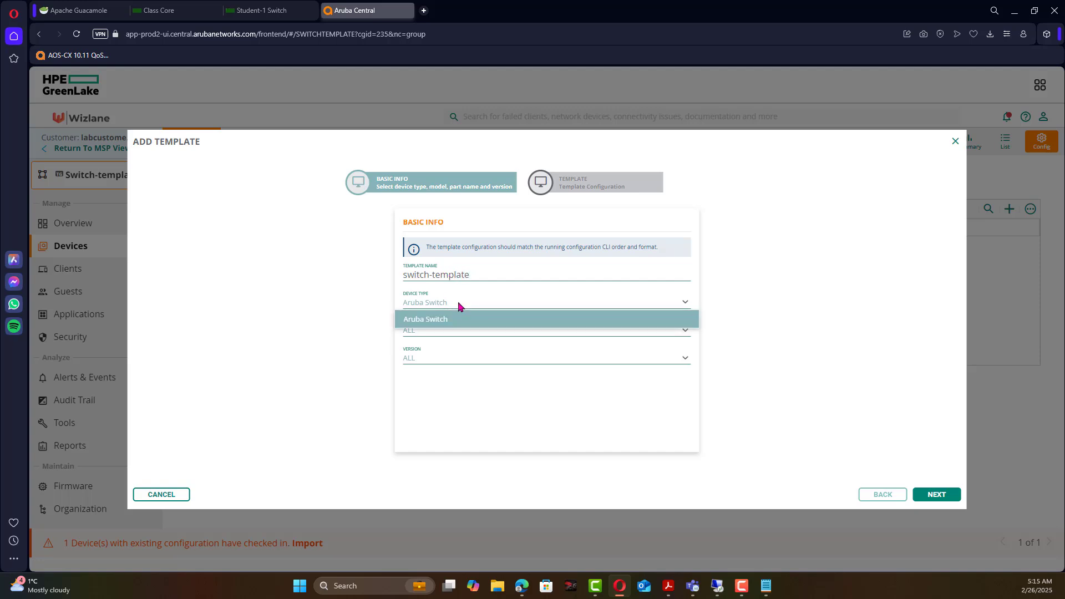
pyautogui.click(454, 321)
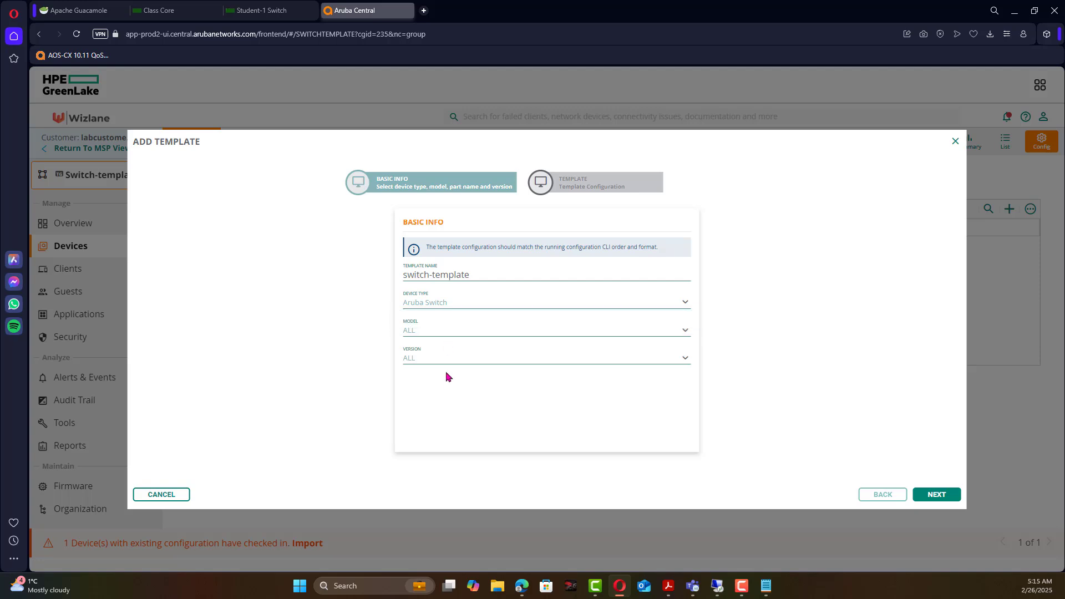
pyautogui.click(481, 334)
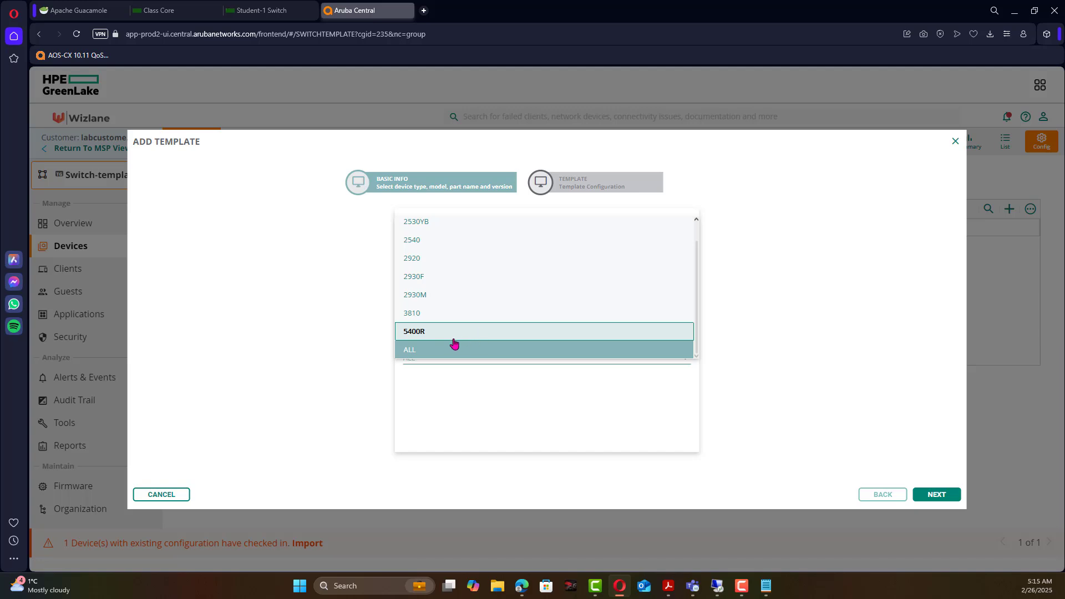
pyautogui.click(432, 282)
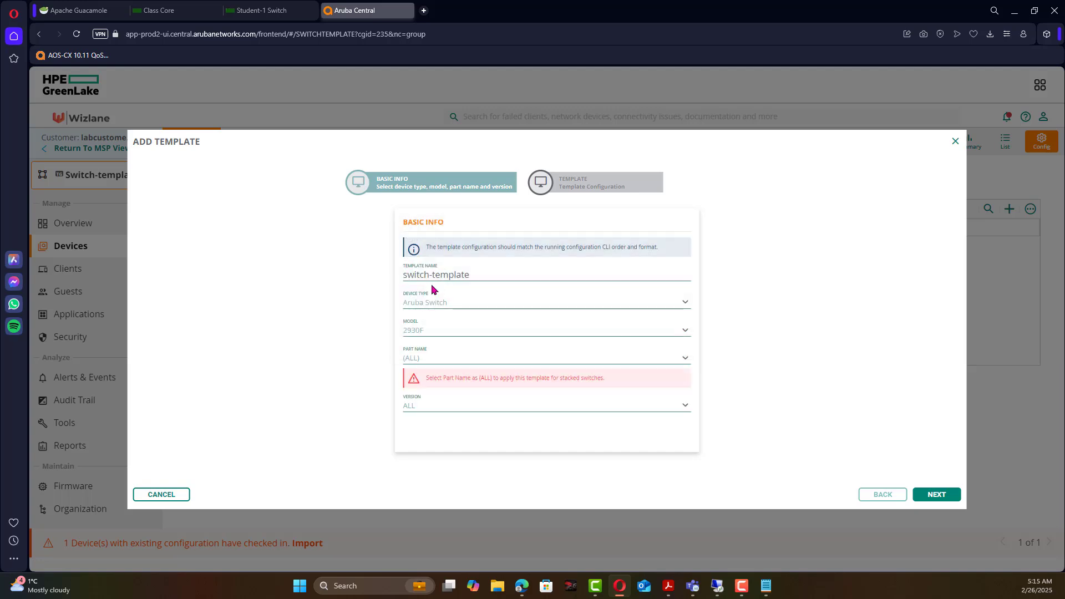
pyautogui.click(447, 361)
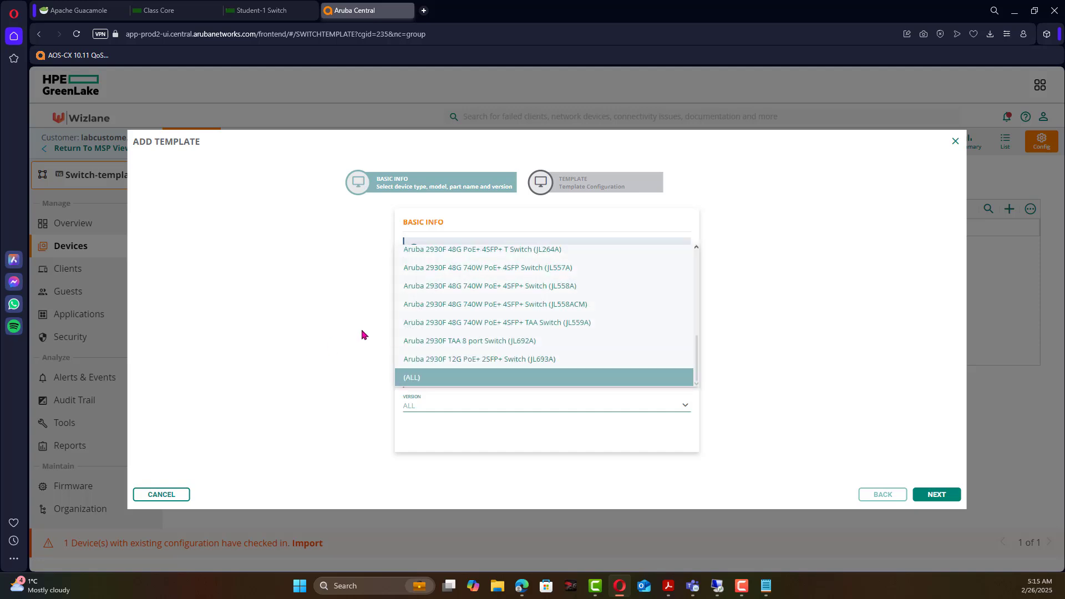
pyautogui.scroll(3, 592, 332)
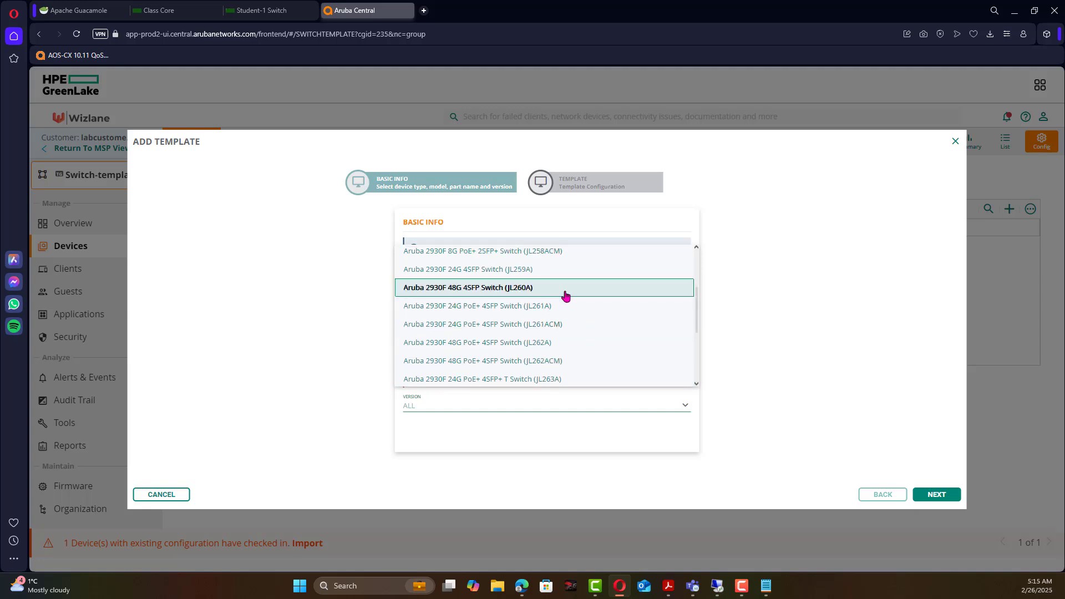
pyautogui.scroll(2, 570, 296)
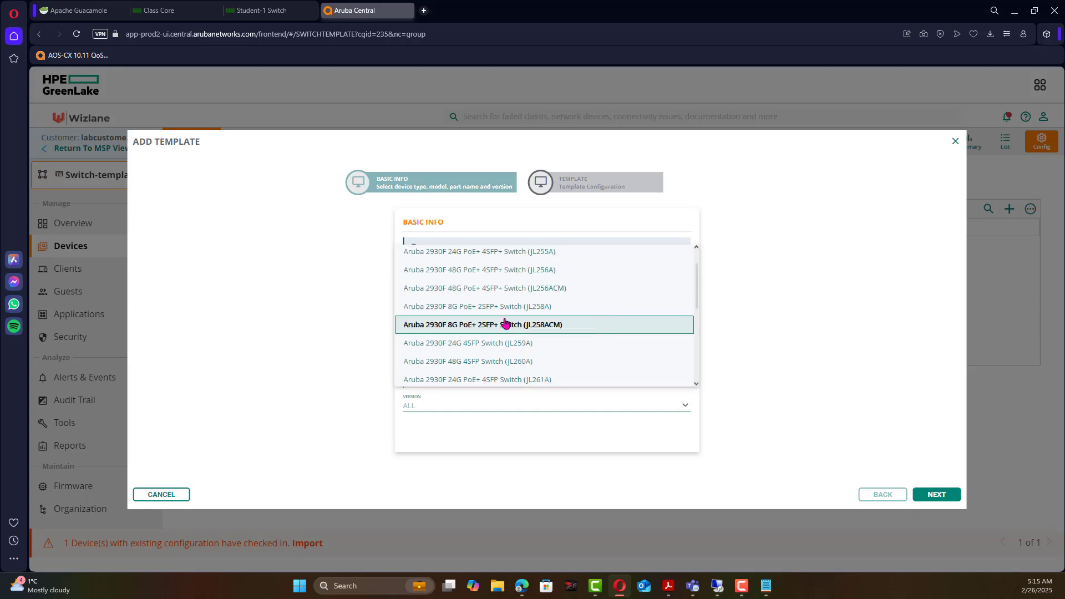
pyautogui.click(541, 312)
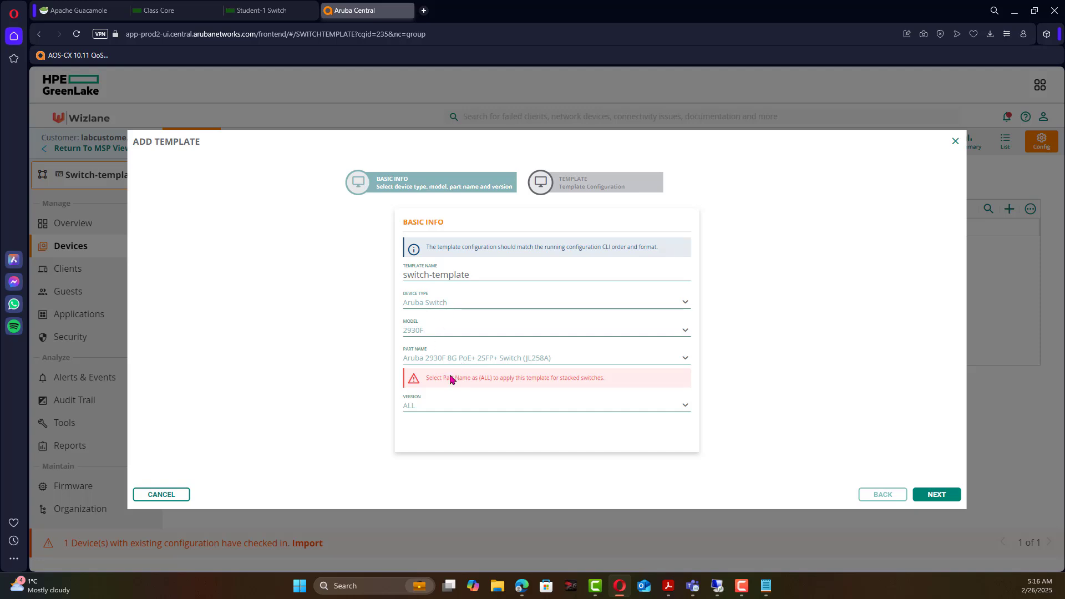
pyautogui.click(450, 414)
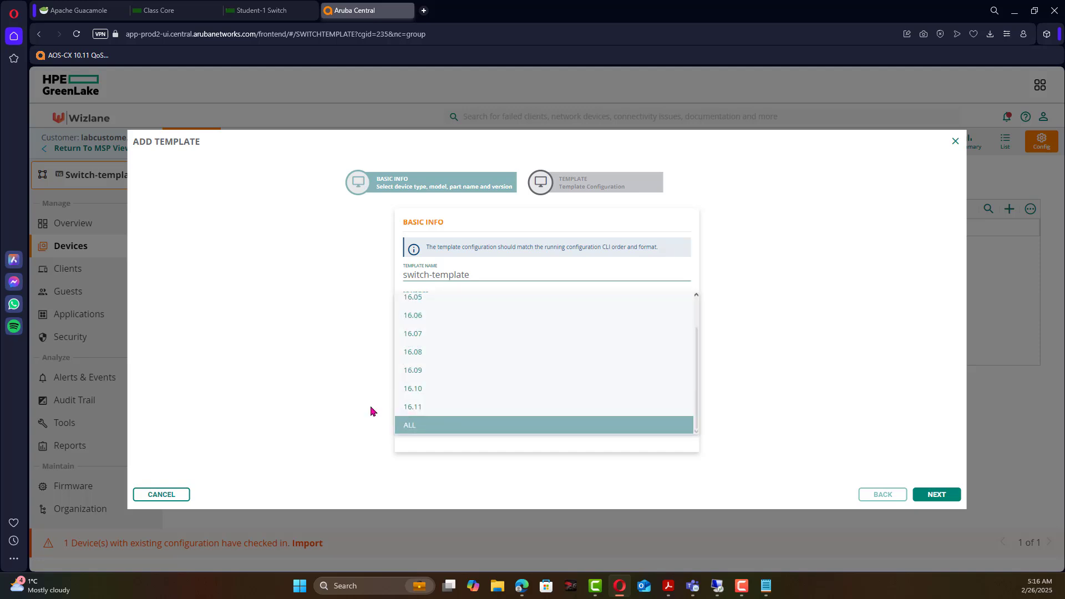
pyautogui.click(342, 405)
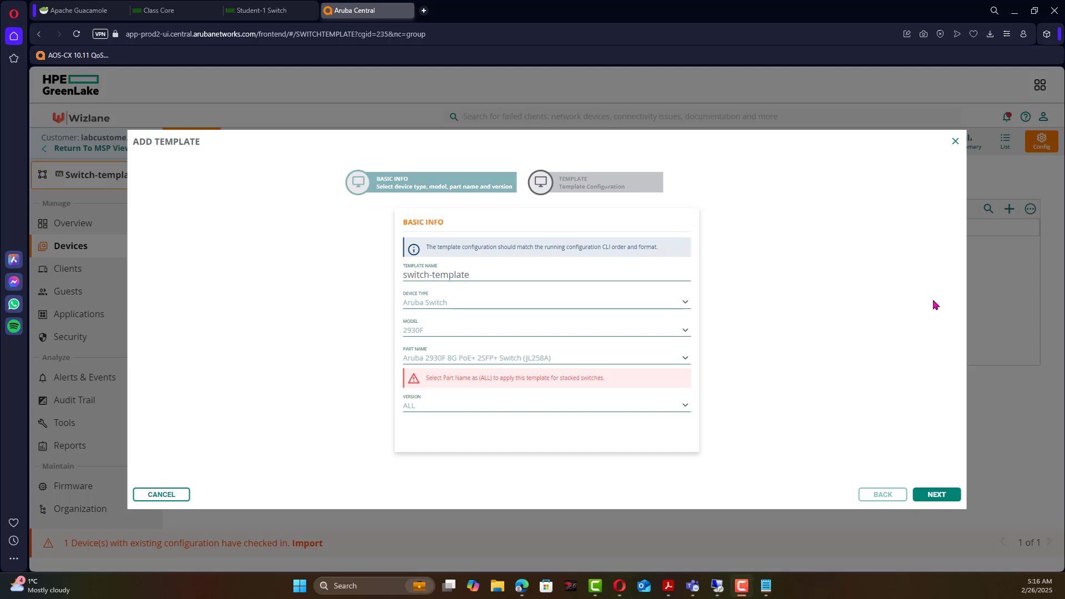
# Copy the full Notepad configuration into the template editor and save switch-template.
pyautogui.click(936, 495)
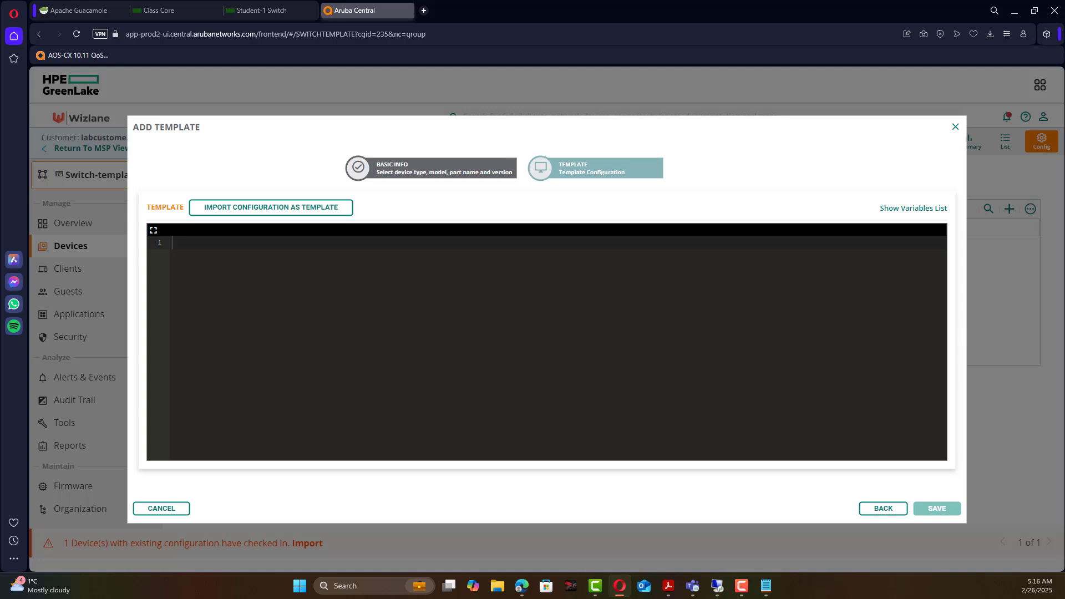
pyautogui.hotkey('alt', 'Tab')
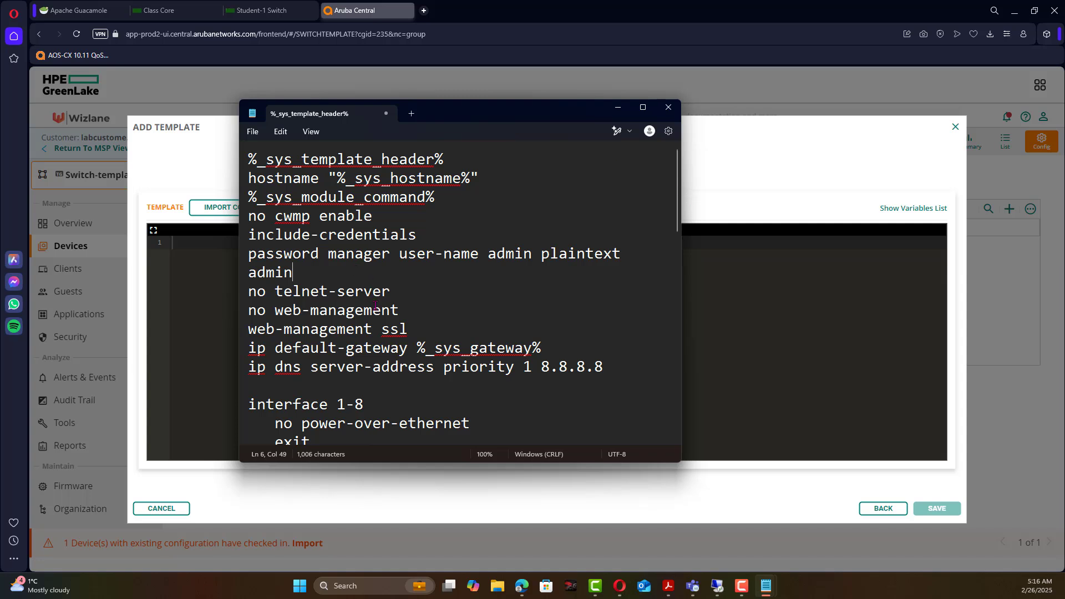
pyautogui.click(374, 308)
pyautogui.hotkey('ctrl', 'a')
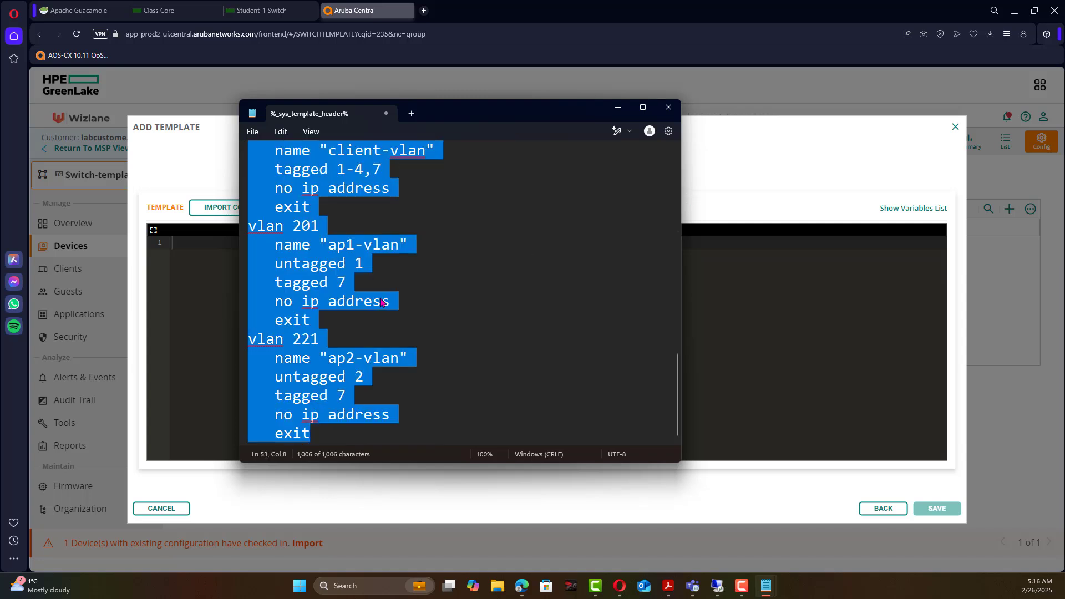
pyautogui.hotkey('alt', 'Tab')
pyautogui.rightClick(190, 276)
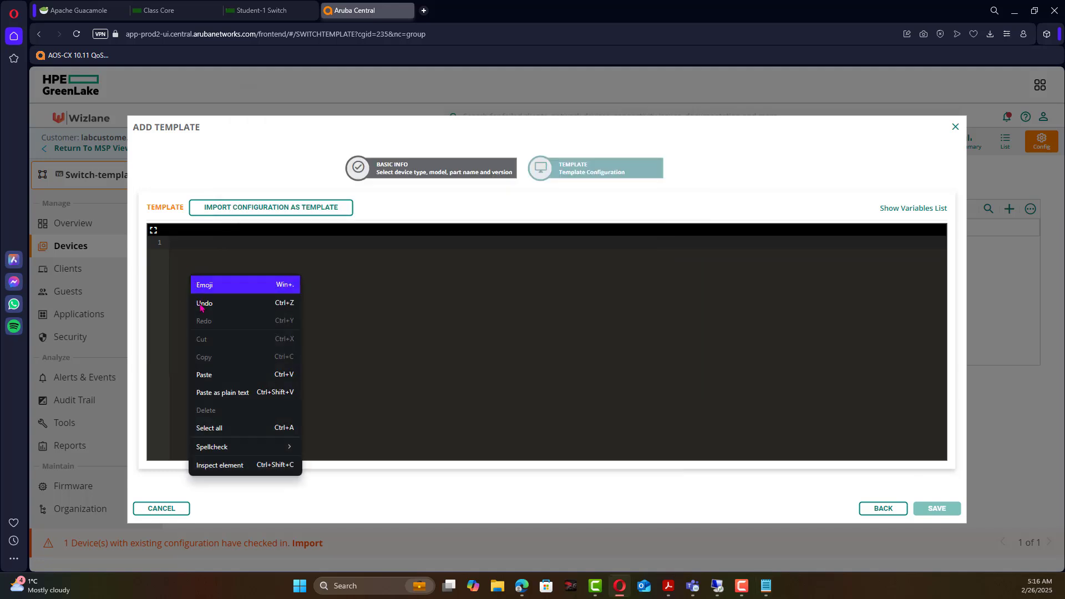
pyautogui.click(204, 375)
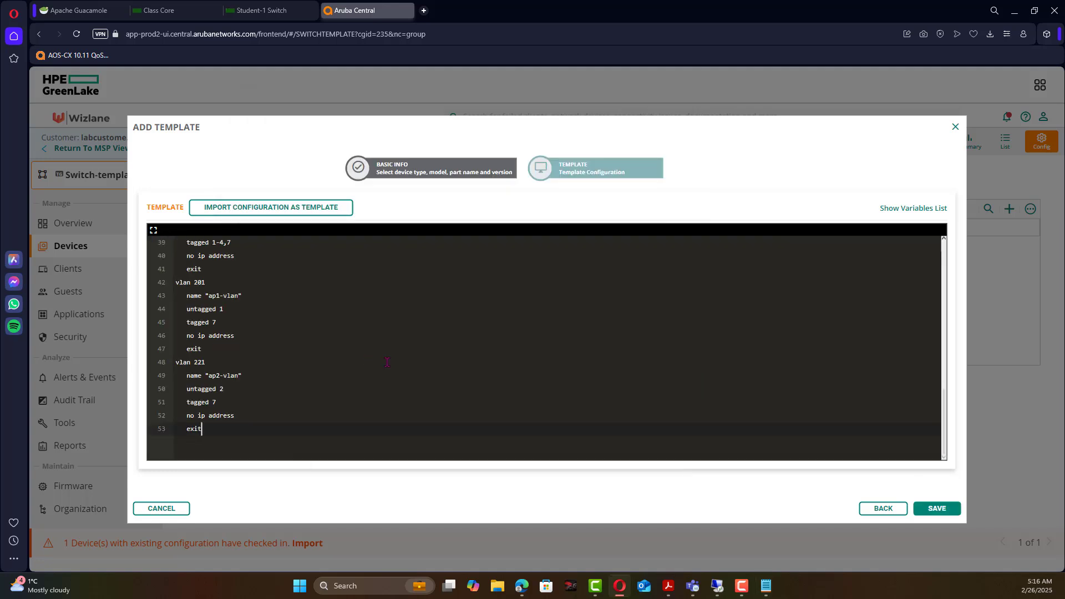
pyautogui.scroll(10, 387, 359)
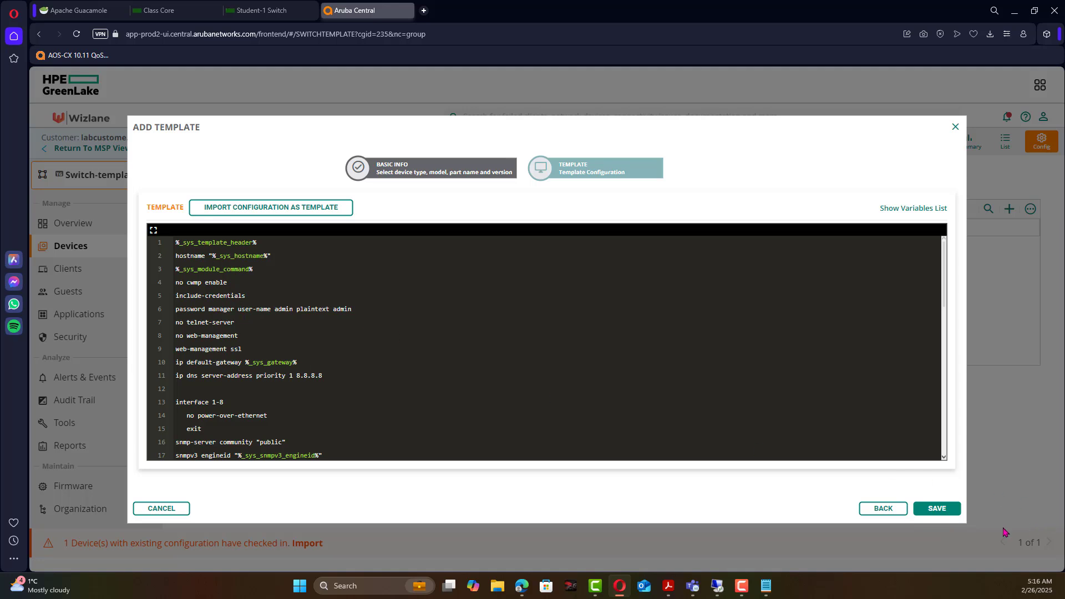
pyautogui.click(942, 507)
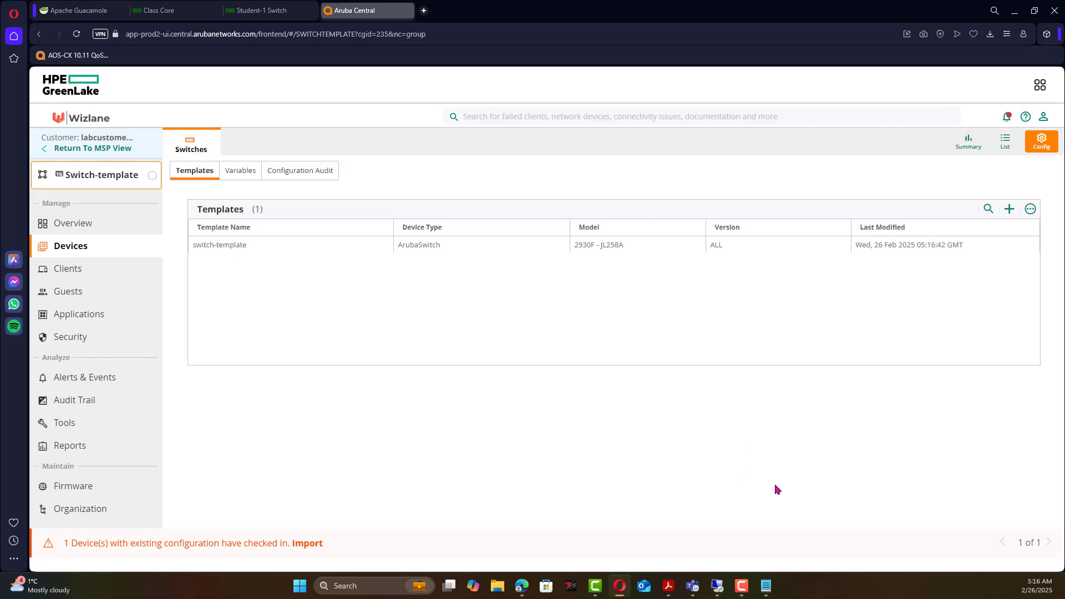
# Review the switch's template variables, then open the Configuration Audit overview.
pyautogui.moveTo(652, 253)
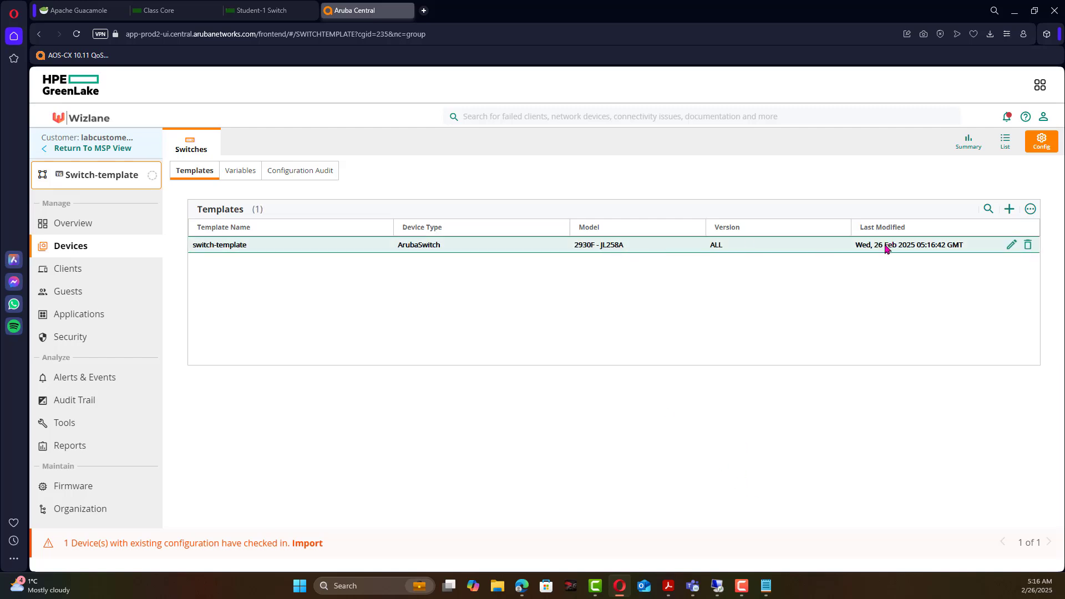
pyautogui.click(233, 176)
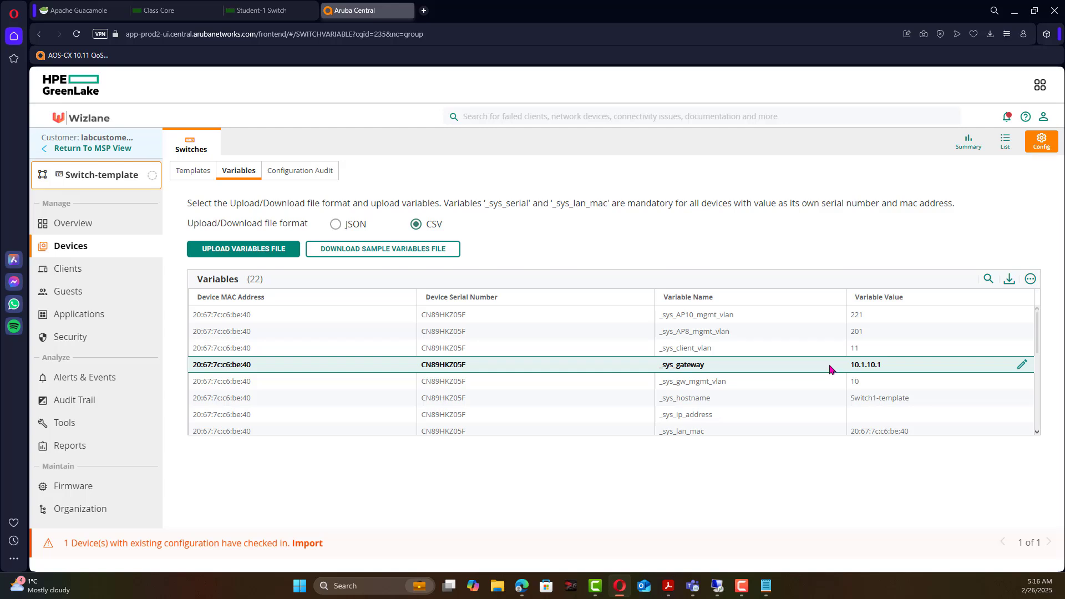
pyautogui.scroll(-5, 832, 377)
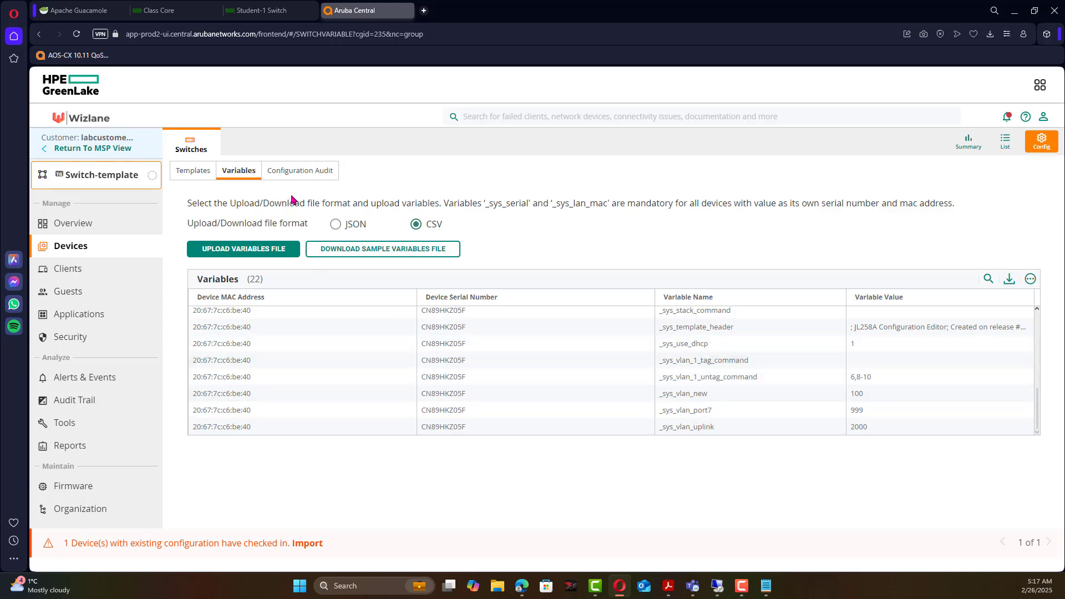
pyautogui.click(317, 175)
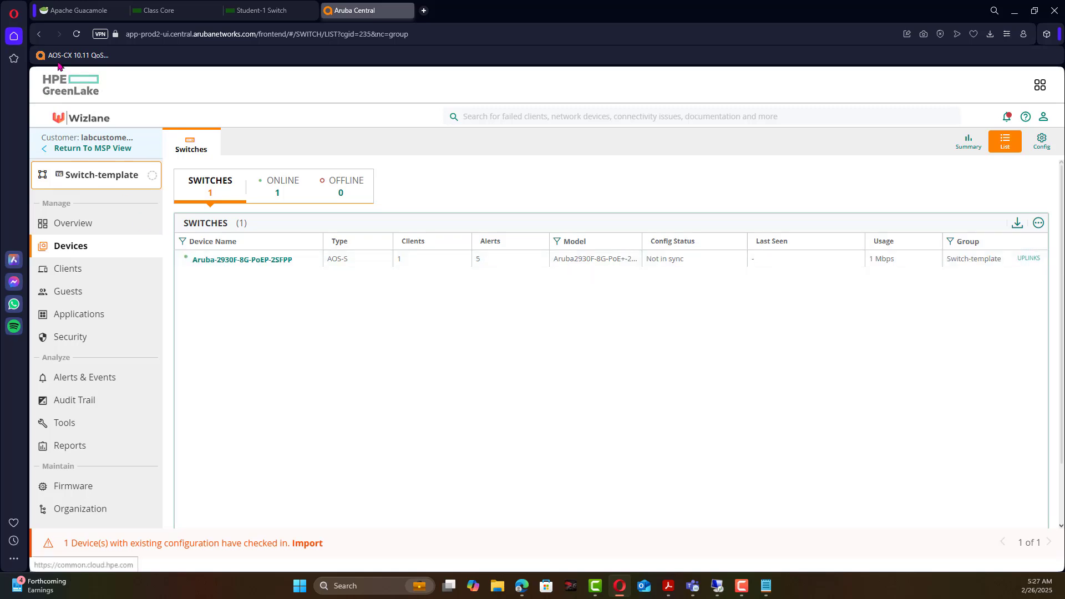
# Reload the page so the switch list shows the 2930F as Table-1, In sync.
pyautogui.click(76, 34)
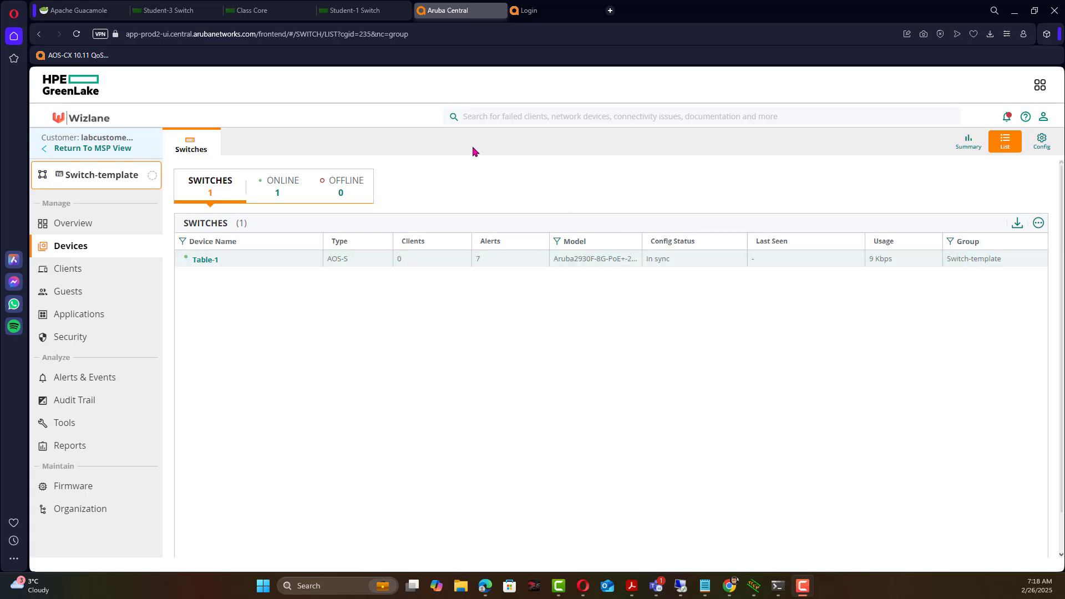
# Run 'sho running-config' on the switch console and page through hostname Table-1 and its VLANs.
pyautogui.click(357, 13)
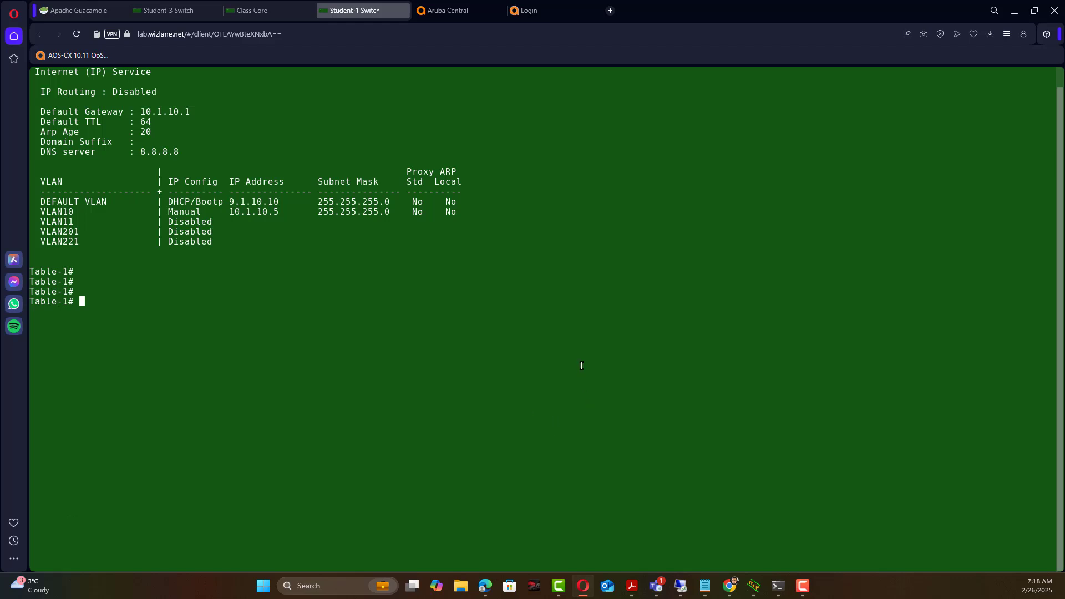
pyautogui.press('Return')
pyautogui.press('Return')
pyautogui.press('Return')
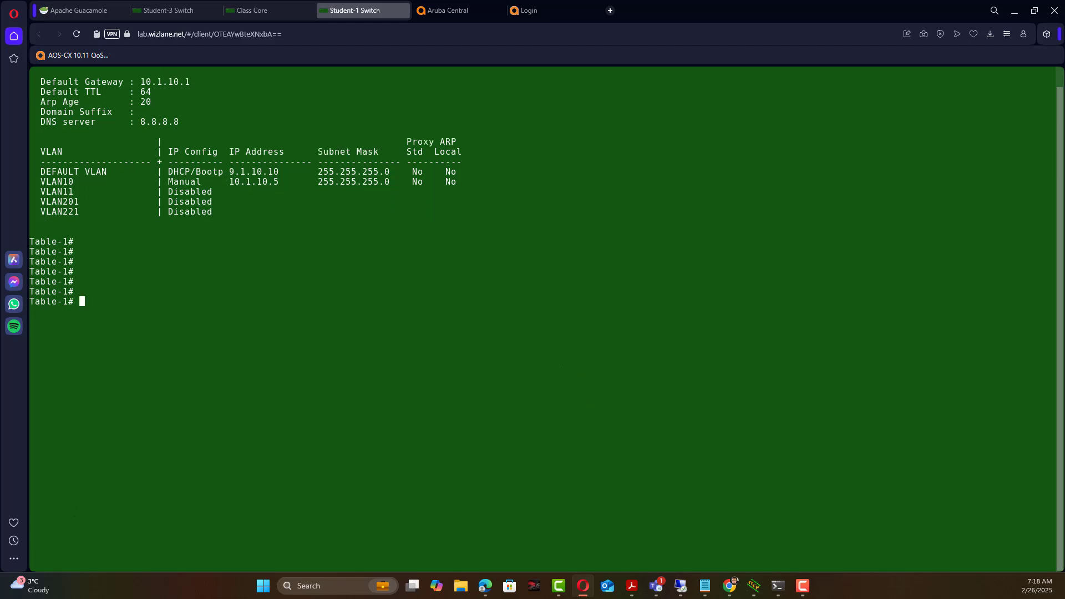
pyautogui.write('sho running-config')
pyautogui.press('Return')
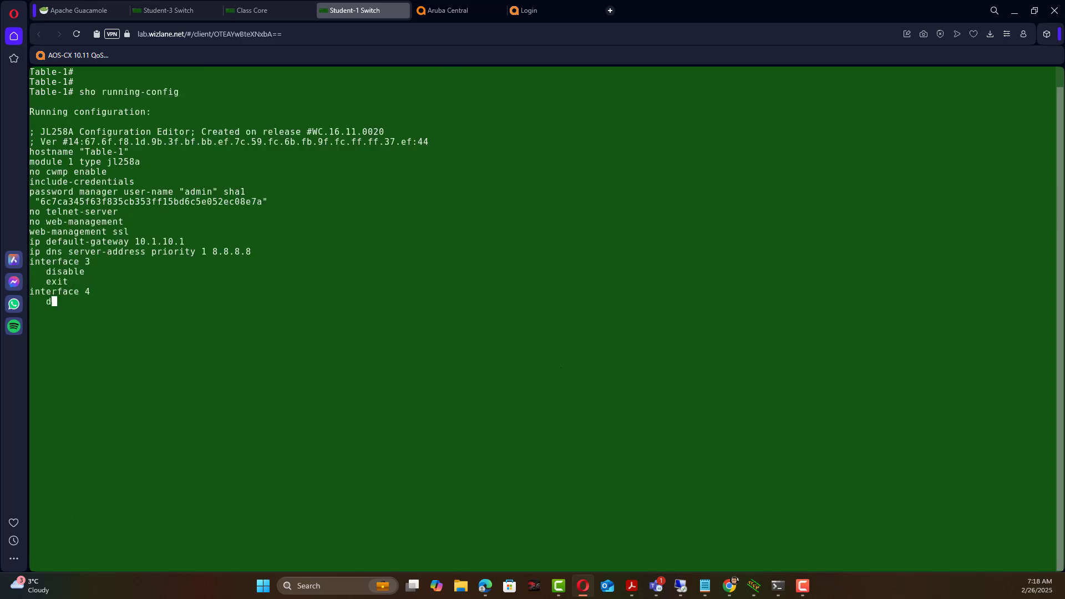
pyautogui.press('space')
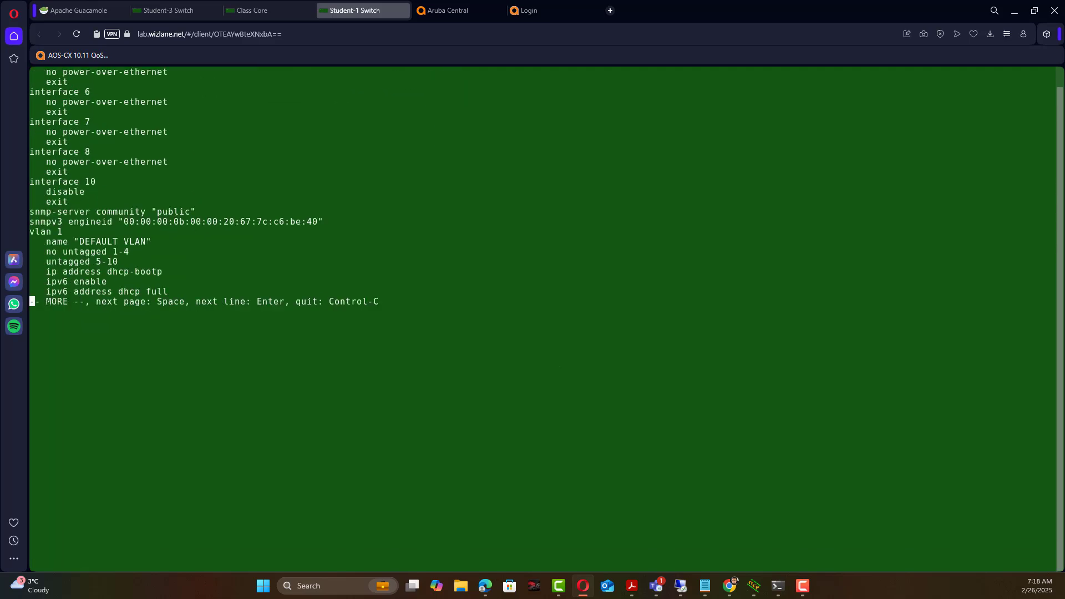
pyautogui.press('space')
pyautogui.press('space')
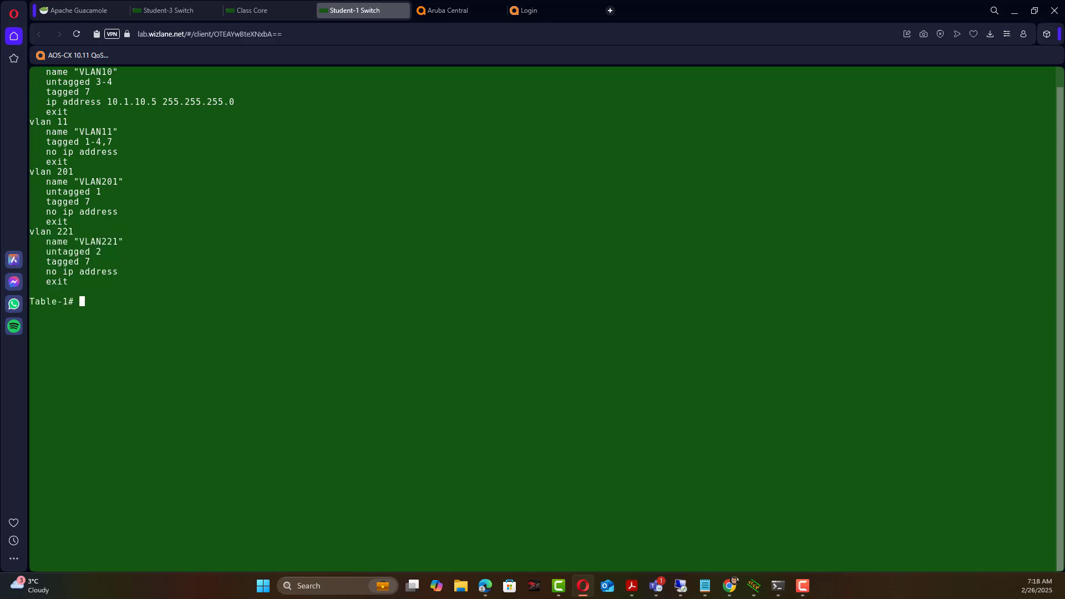